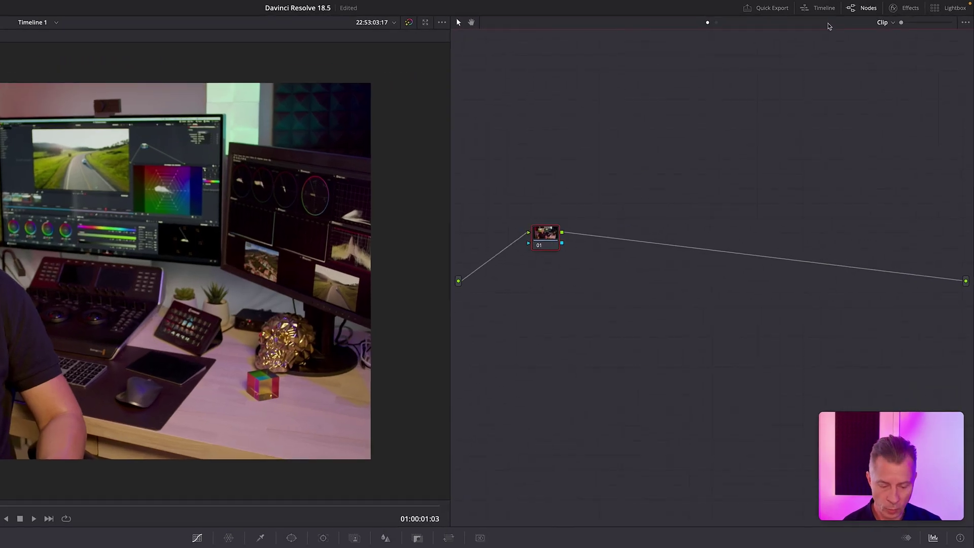
Apply Resolve FX Relight to node 01 and tidy the node and OUTPUT positions in the graph
left_click(910, 9)
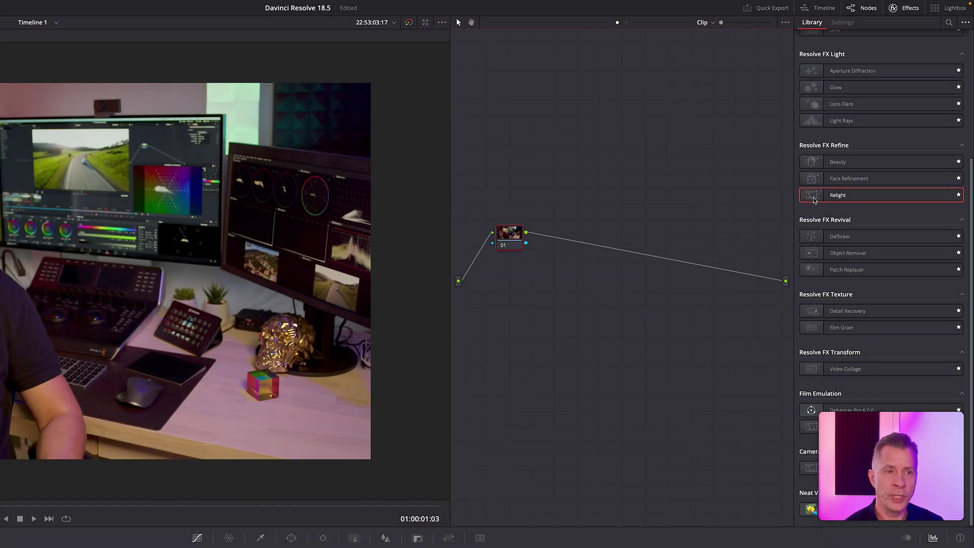
left_click_drag(813, 199, 512, 243)
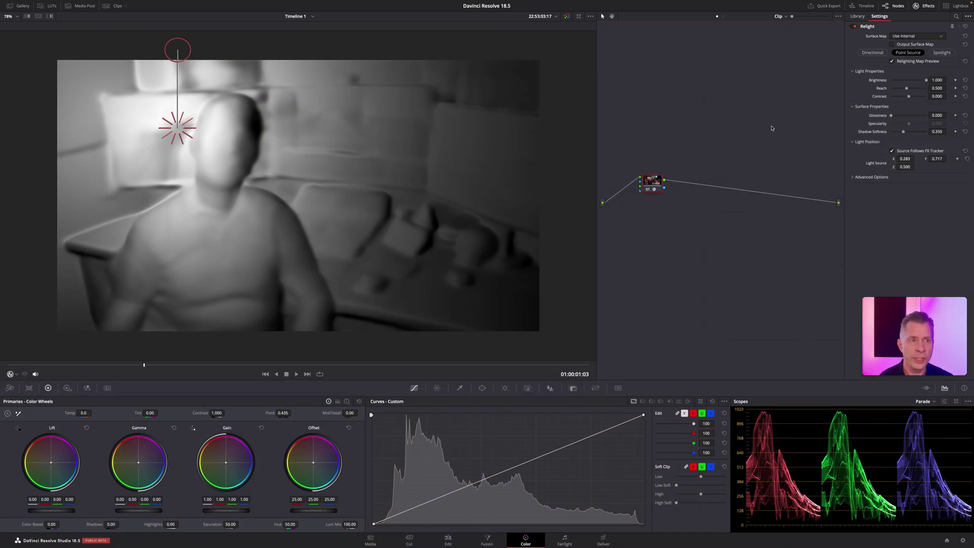
left_click_drag(648, 175, 649, 167)
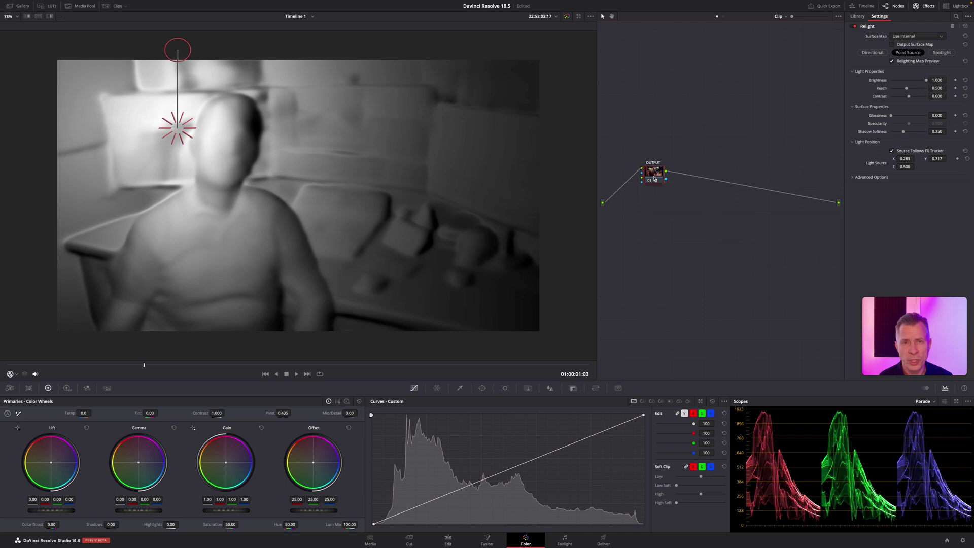
left_click_drag(654, 179, 647, 193)
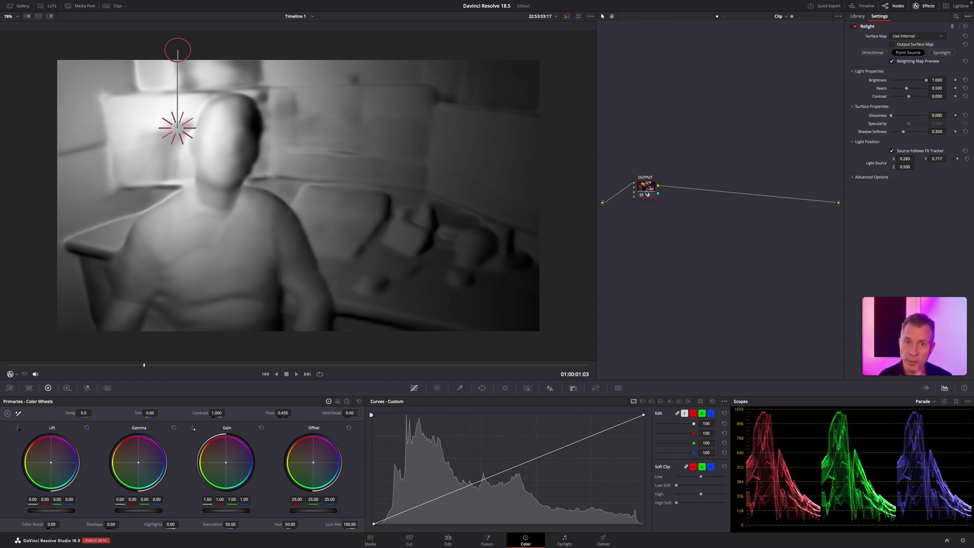
Check the OUTPUT node's context-menu options, then reposition the node in the graph
right_click(646, 194)
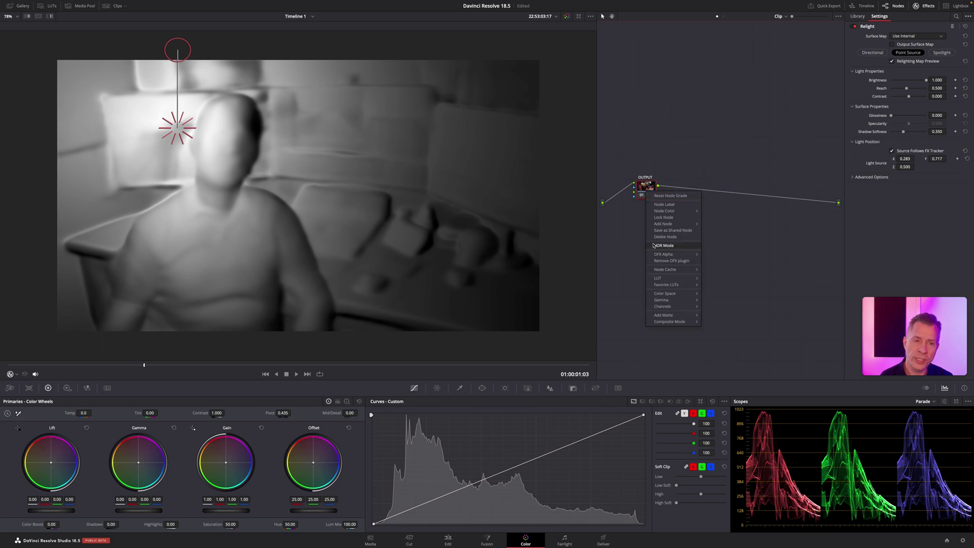
mouse_move(667, 270)
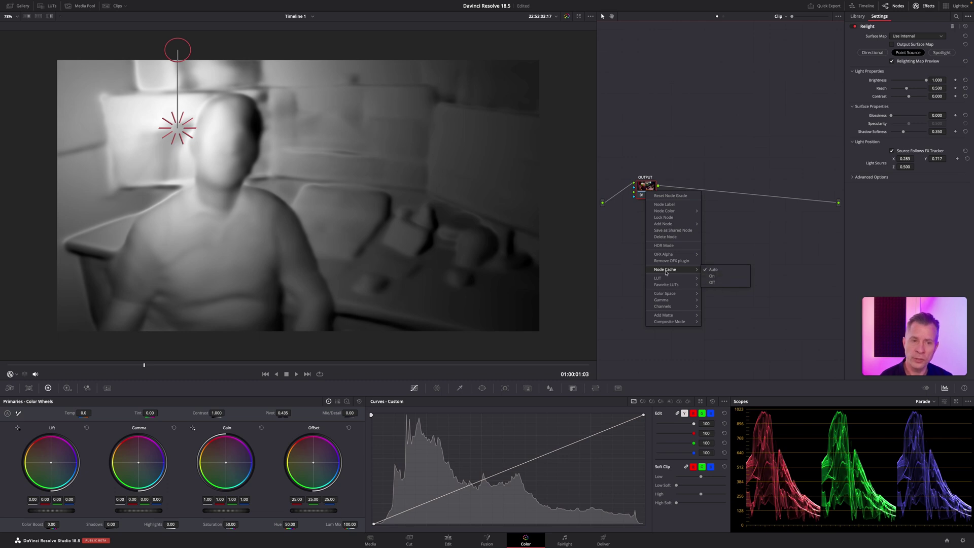
left_click_drag(647, 193, 654, 182)
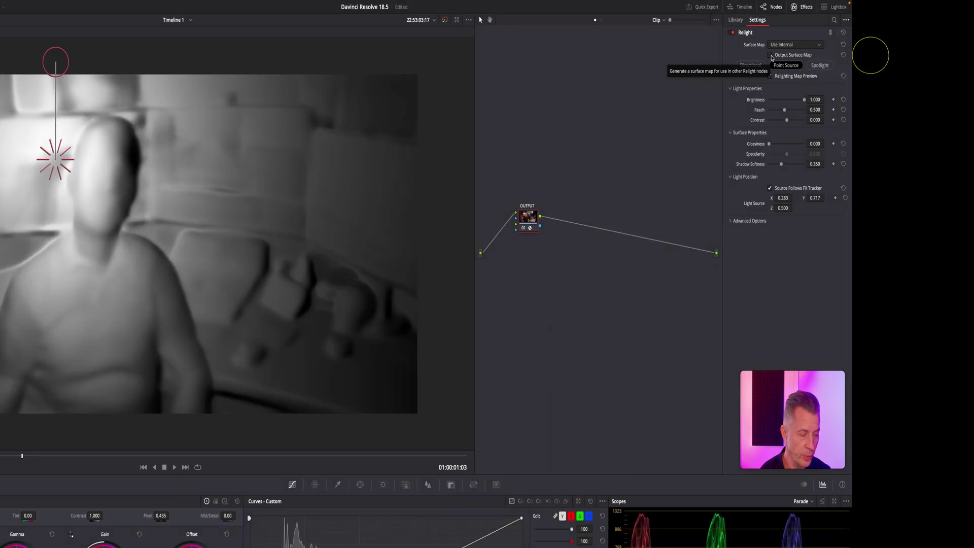
left_click(770, 55)
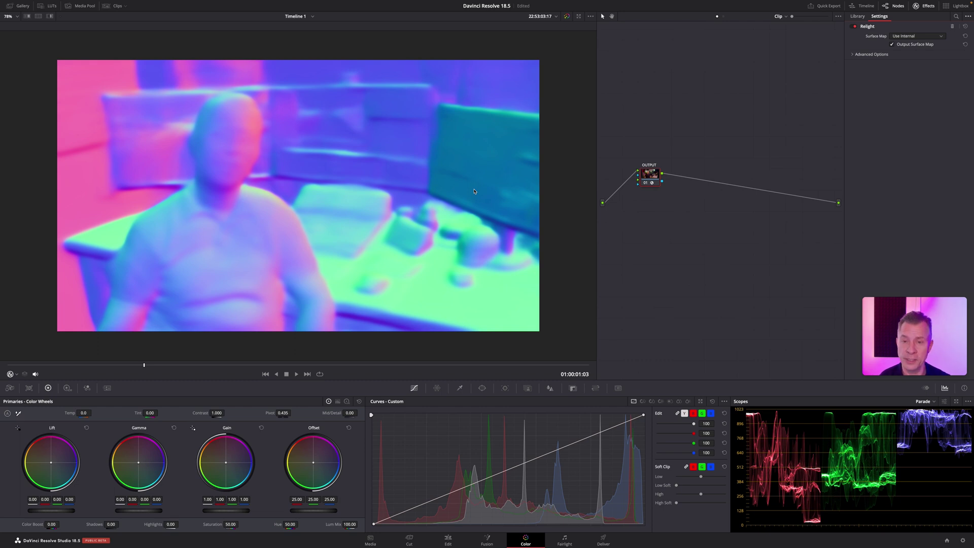
left_click_drag(649, 179, 652, 190)
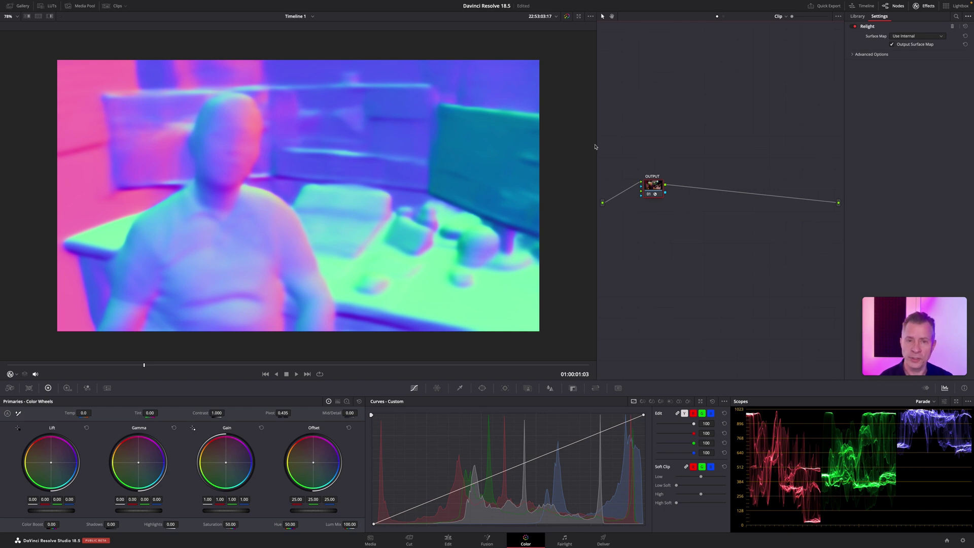
mouse_move(655, 193)
left_mouse_down()
mouse_move(651, 174)
mouse_move(650, 191)
left_mouse_up()
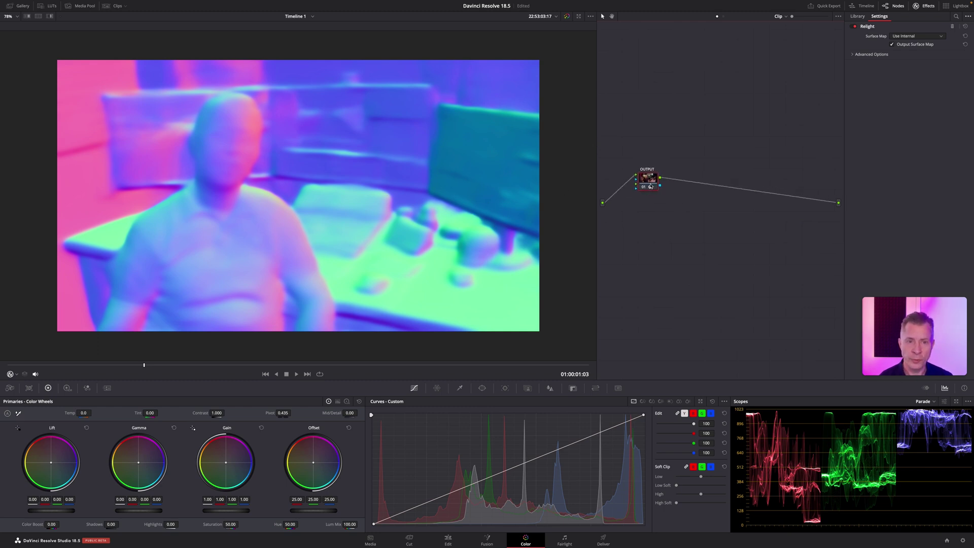
Insert a second Relight effect from the Library into the node chain
left_click(857, 16)
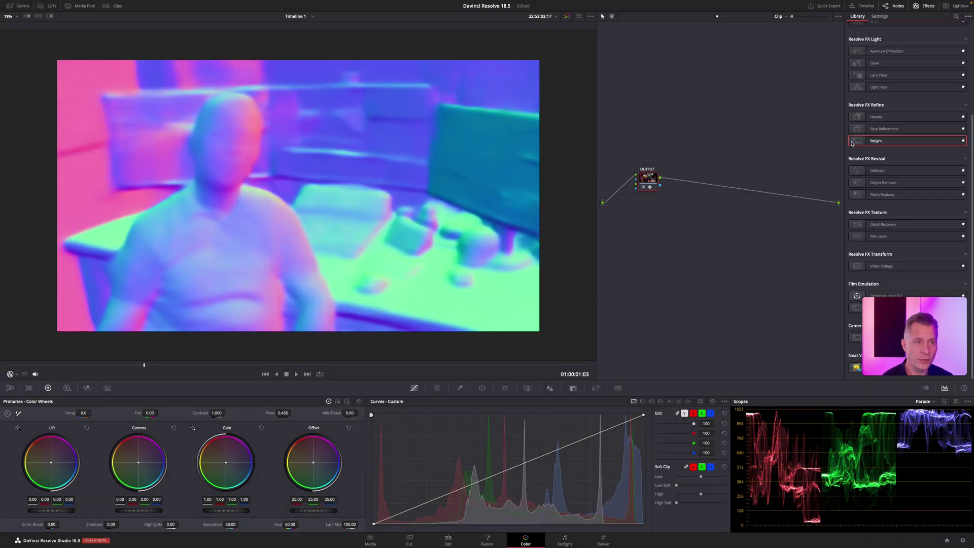
left_click_drag(857, 142, 719, 136)
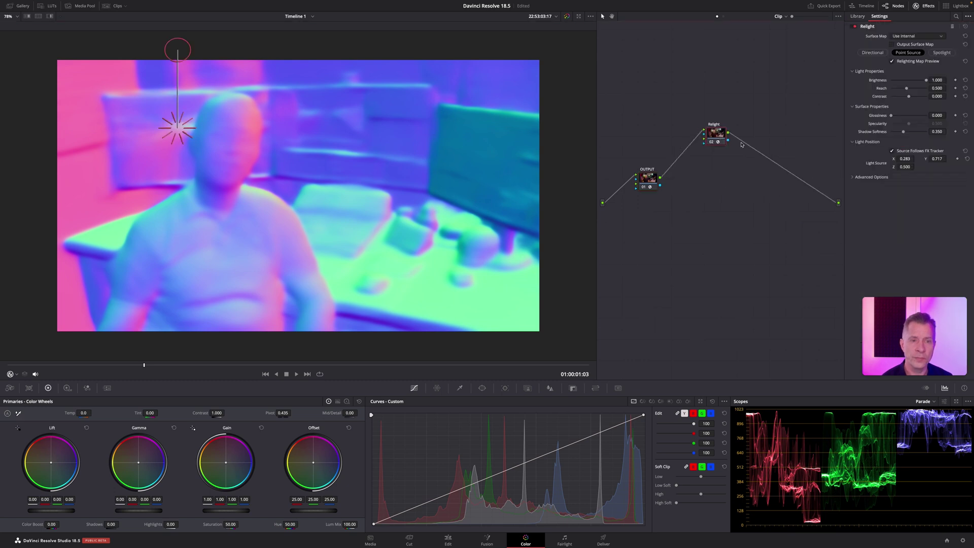
left_click_drag(723, 139, 719, 148)
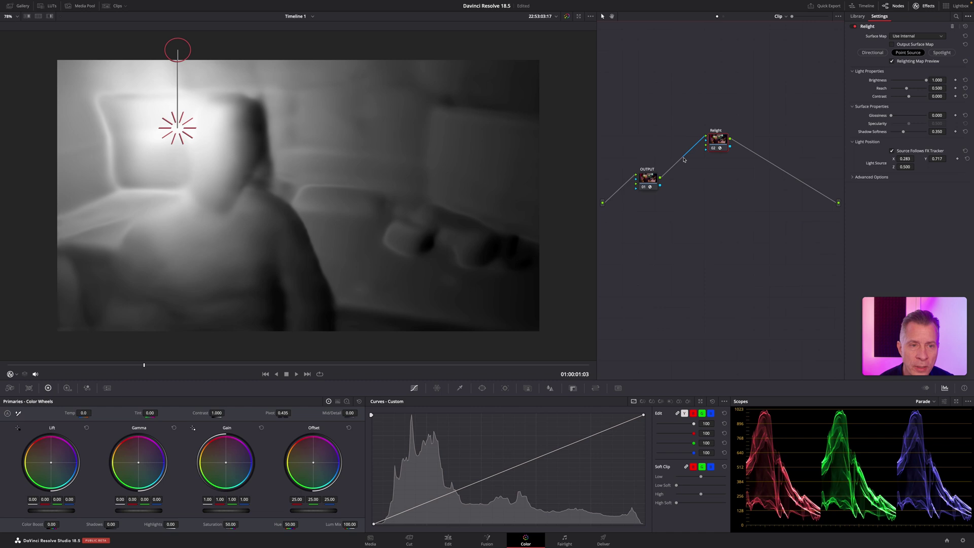
Rewire the graph: OUTPUT feeds Relight's second input, the source clip feeds its main input
left_click_drag(647, 177, 646, 171)
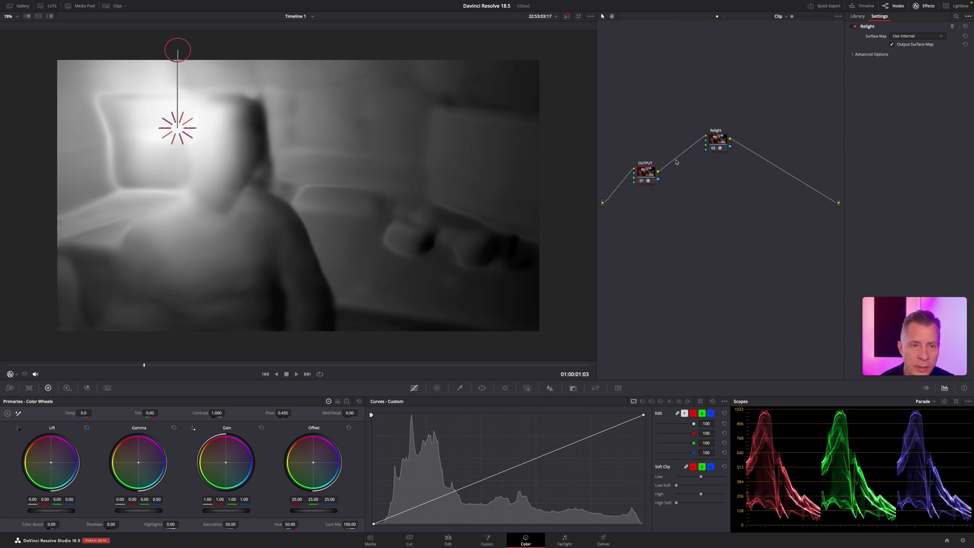
left_click(676, 161)
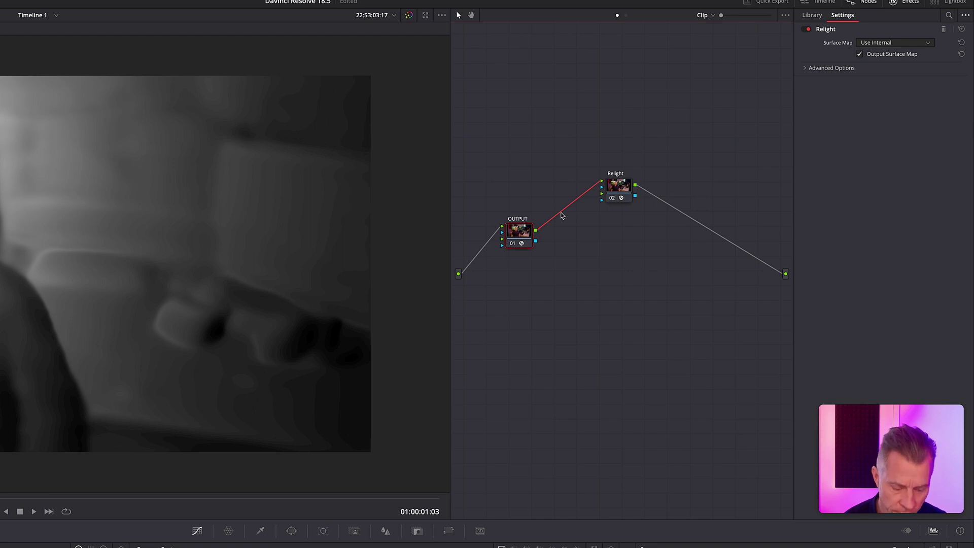
key("Delete")
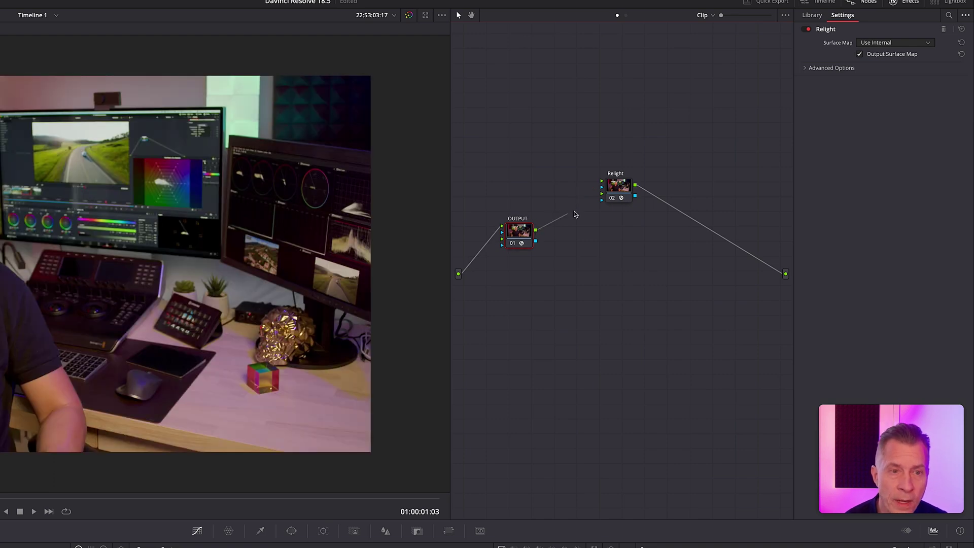
left_click_drag(574, 214, 623, 234)
left_click_drag(517, 244, 524, 283)
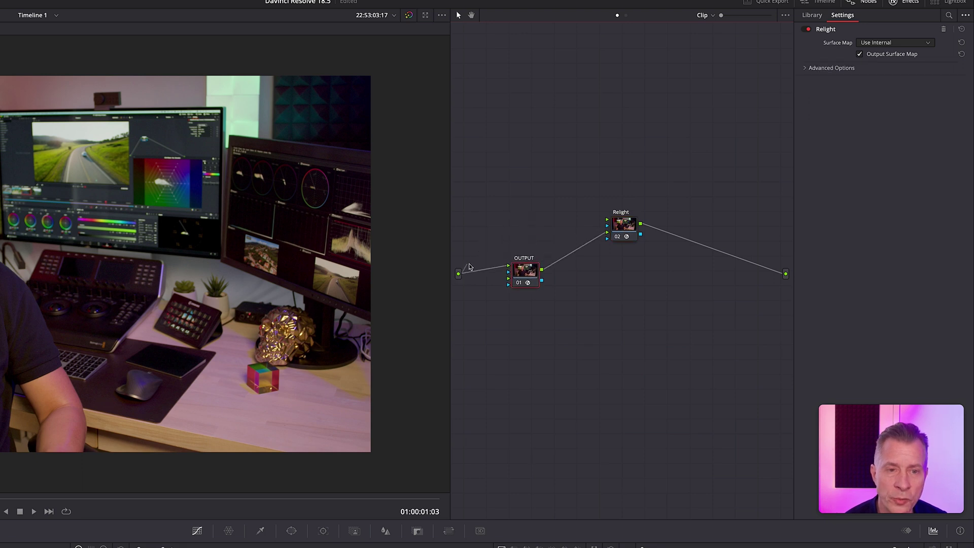
left_click_drag(468, 267, 608, 221)
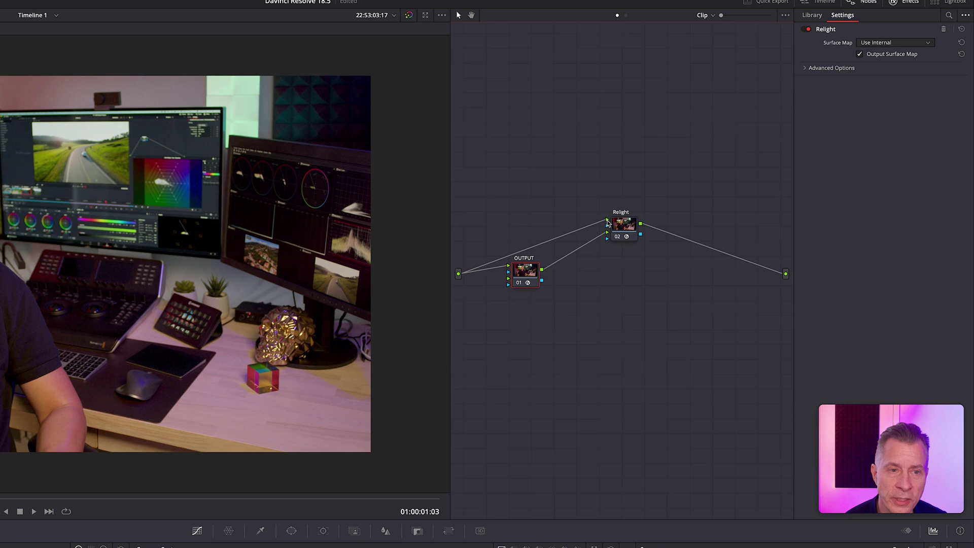
Set the second Relight node's Surface Map to Use Input 2
left_click(623, 227)
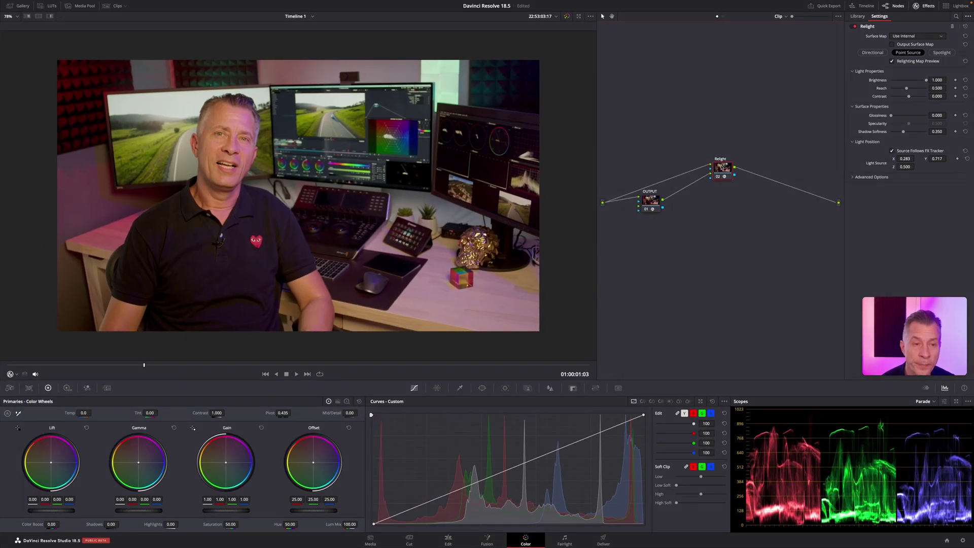
left_click_drag(723, 170, 714, 174)
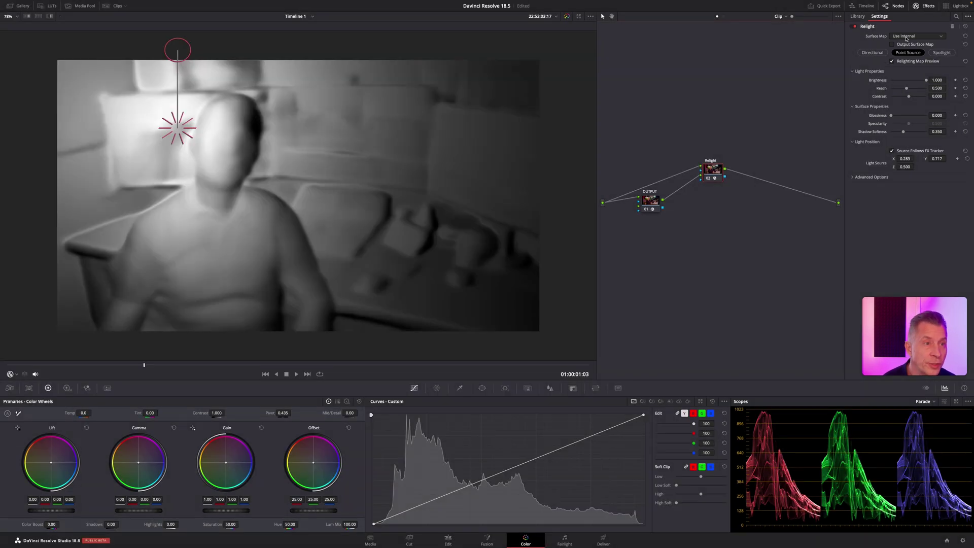
left_click(906, 38)
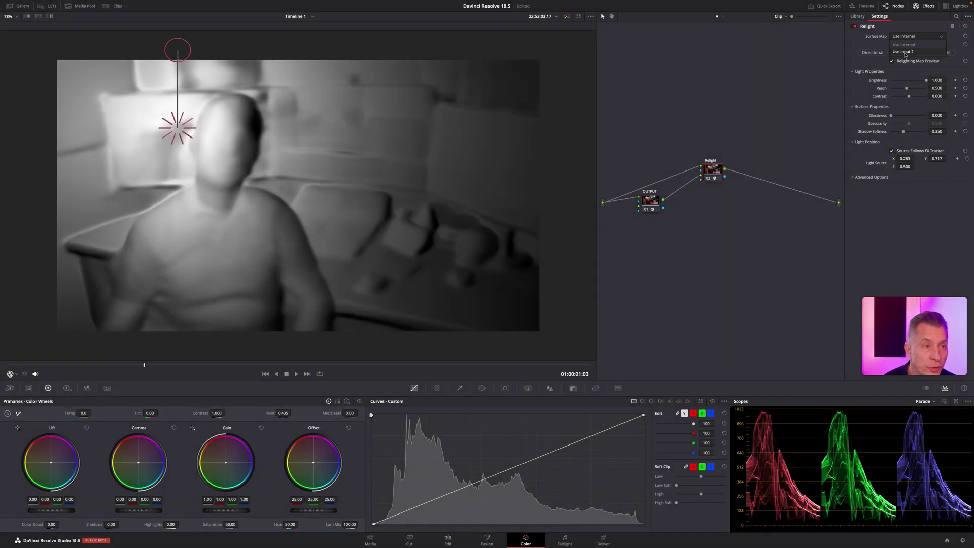
left_click(904, 52)
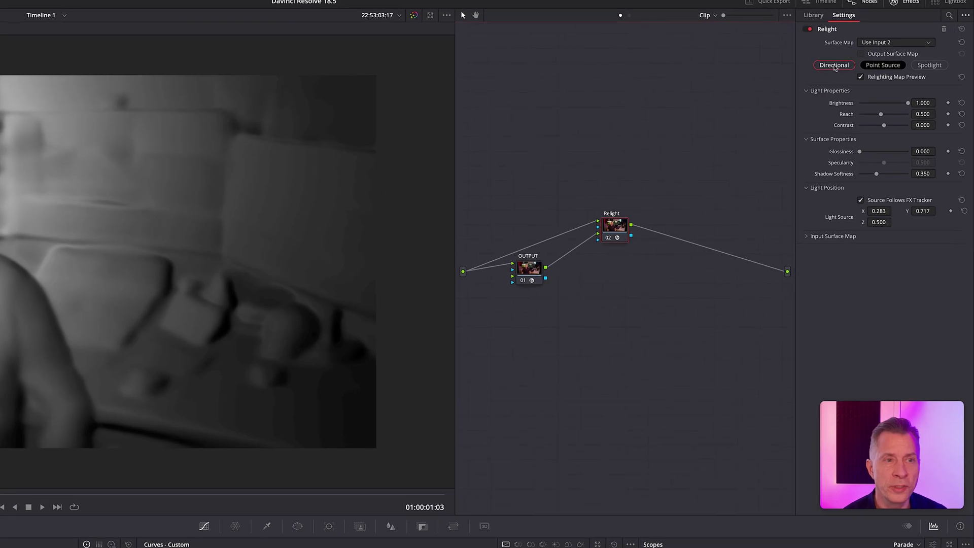
Try the Directional and Spotlight light types, then settle on Point Source
left_click(872, 52)
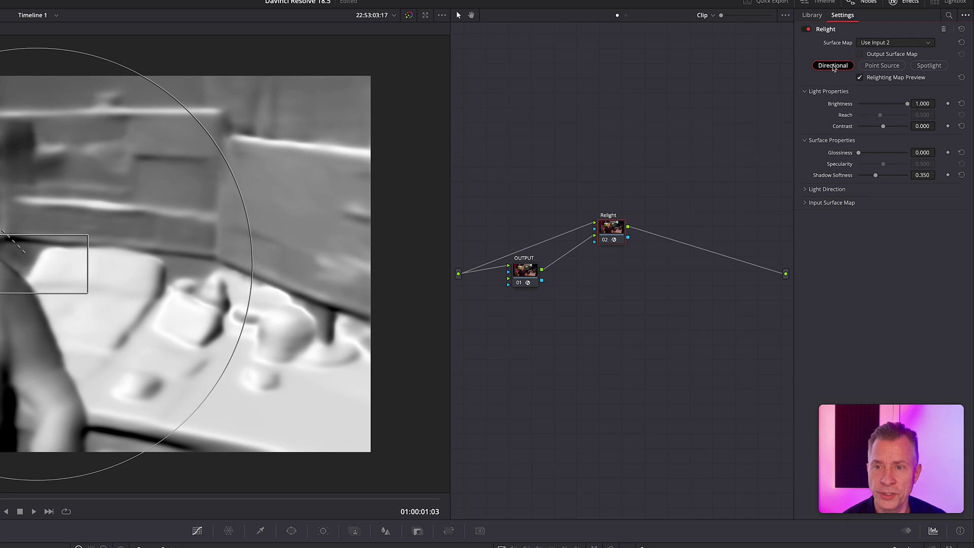
left_click(883, 67)
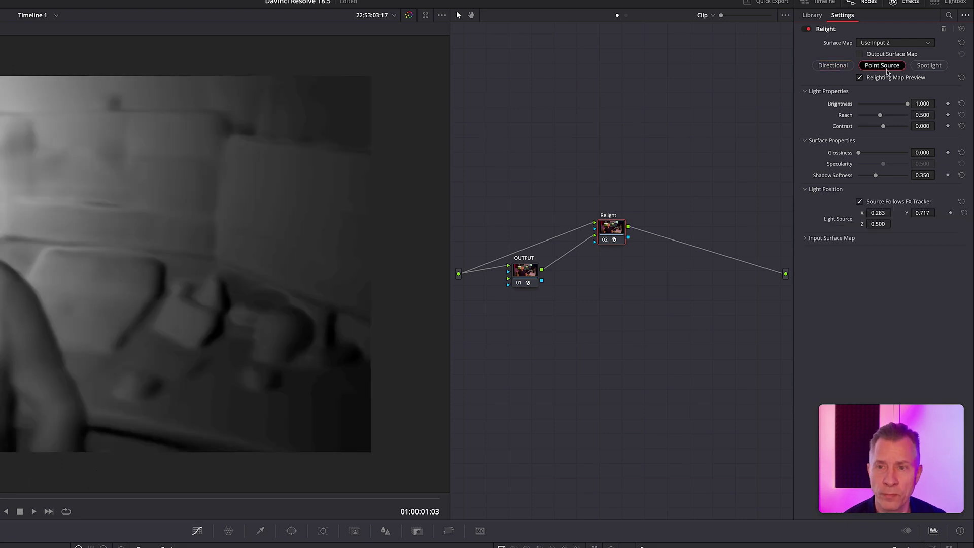
left_click(928, 65)
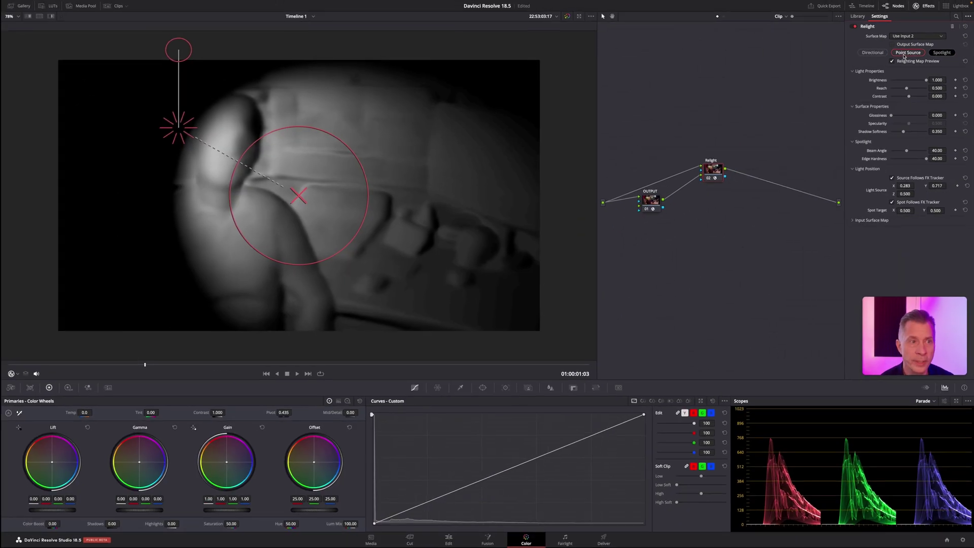
left_click(906, 53)
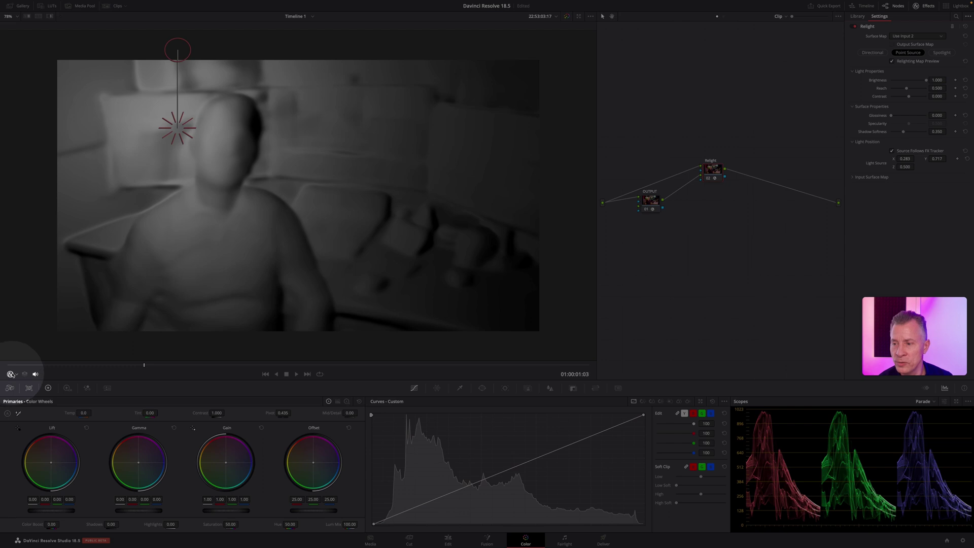
Show the OpenFX overlay in the viewer and compare the relighting preview with colour
left_click(10, 374)
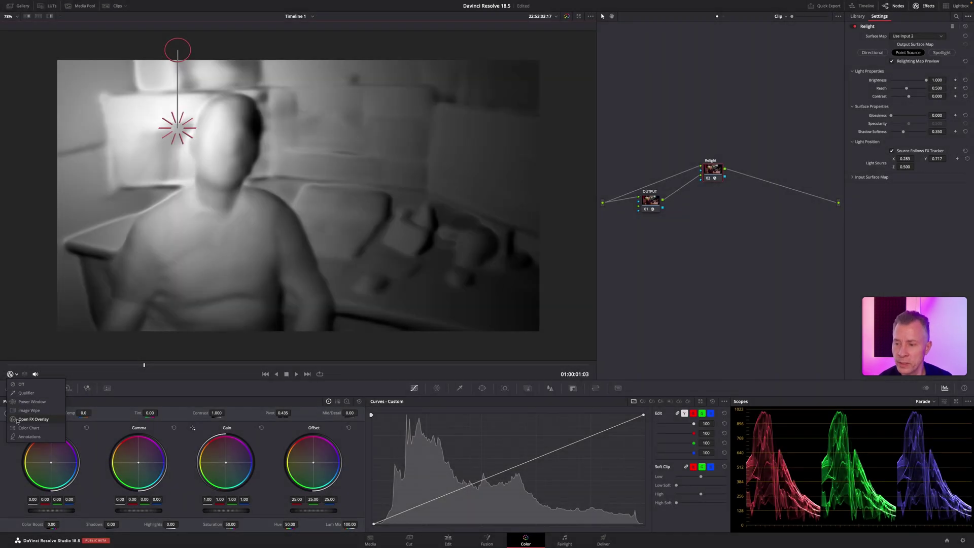
left_click(30, 419)
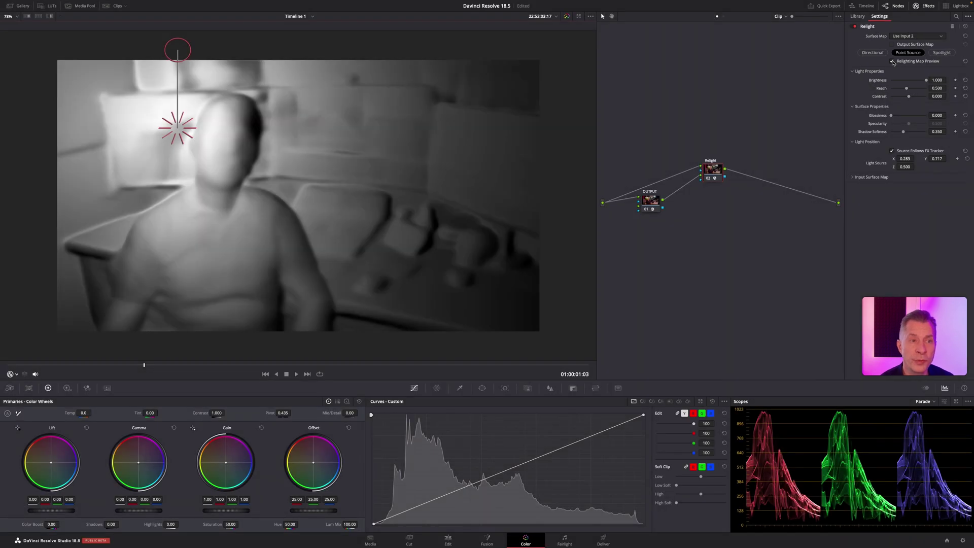
left_click(892, 62)
left_click(892, 61)
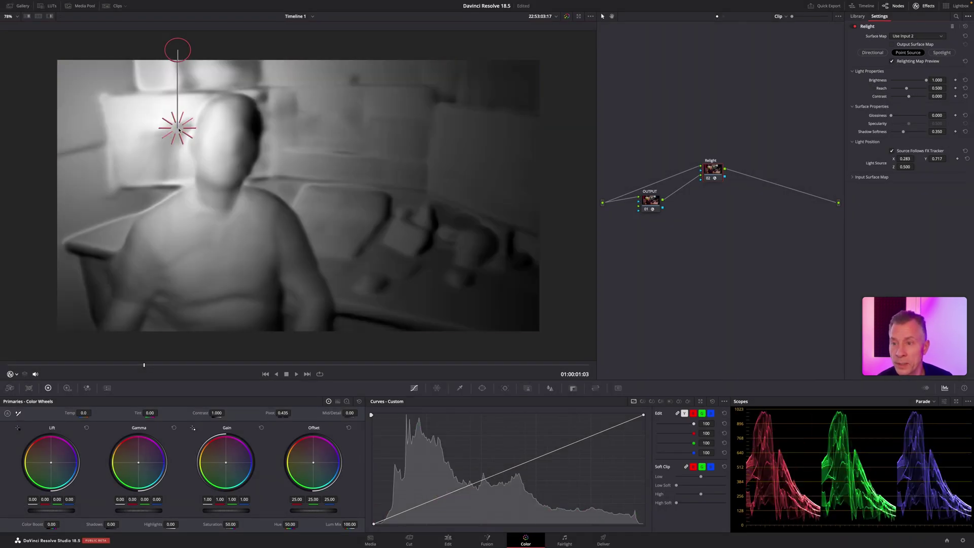
Move the point light to X 0.152, Y 0.422, Z 0.341 and turn off the map preview
left_click_drag(179, 130, 118, 199)
left_click_drag(116, 112, 105, 167)
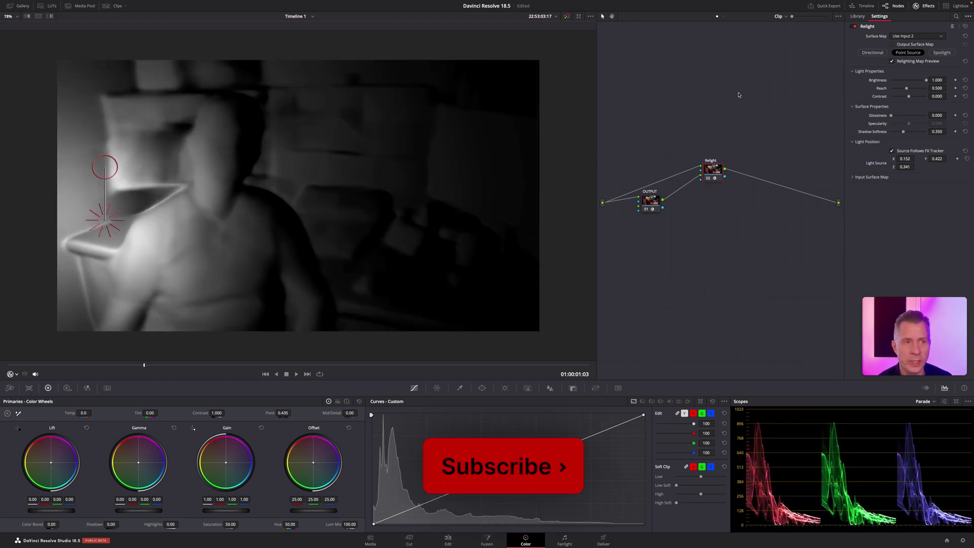
left_click(891, 61)
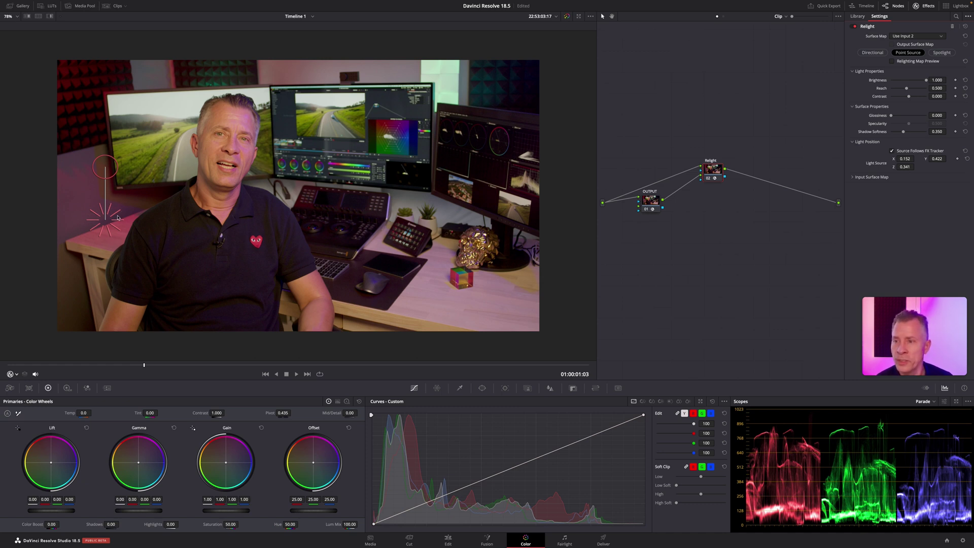
With the relighting map previewed, drag the point light down-left toward the desk
left_click_drag(105, 220, 89, 254)
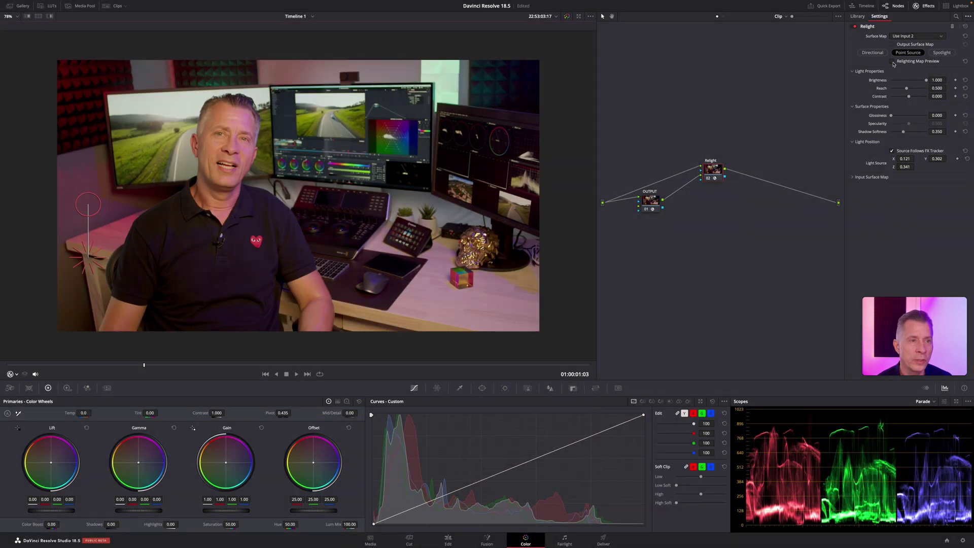
left_click(891, 61)
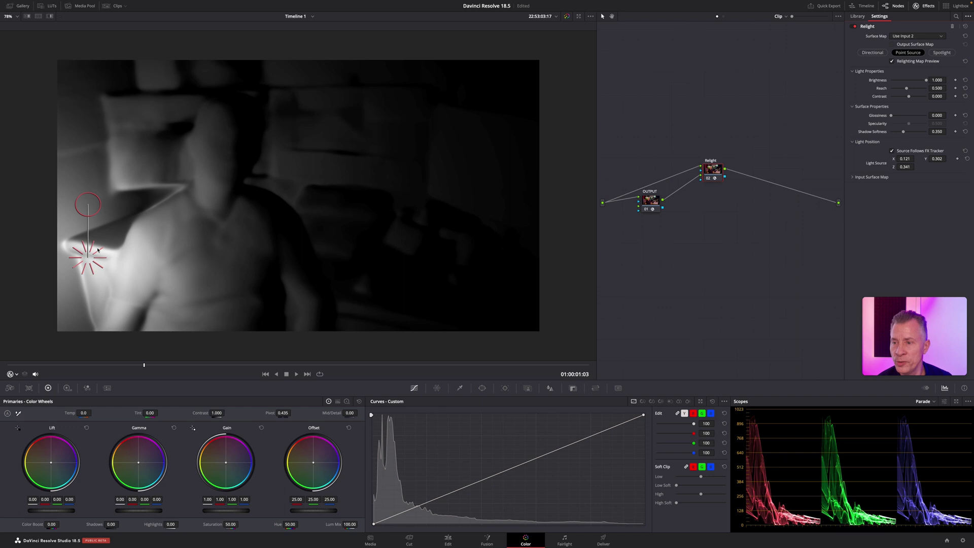
left_click_drag(99, 250, 69, 235)
left_click_drag(78, 179, 78, 174)
left_click_drag(73, 233, 77, 240)
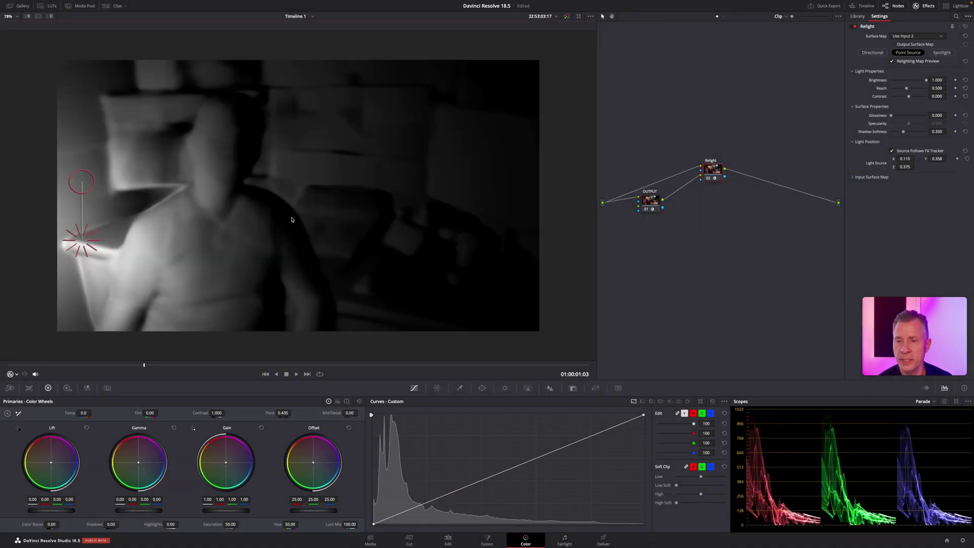
left_click_drag(82, 240, 85, 248)
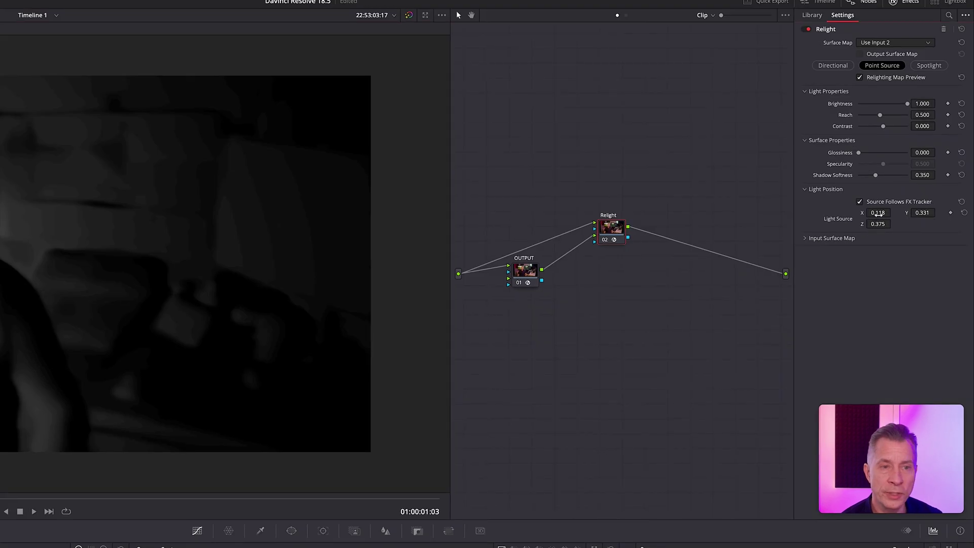
Fine-tune the light to X 0.124, Y 0.322, Z 0.441 and return to the full-colour image
left_click_drag(879, 214, 903, 235)
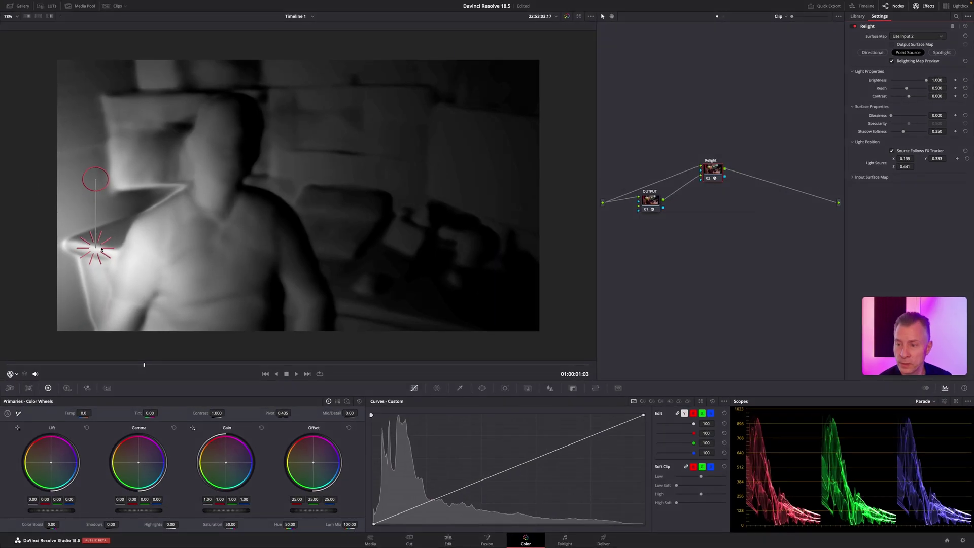
left_click_drag(101, 250, 95, 252)
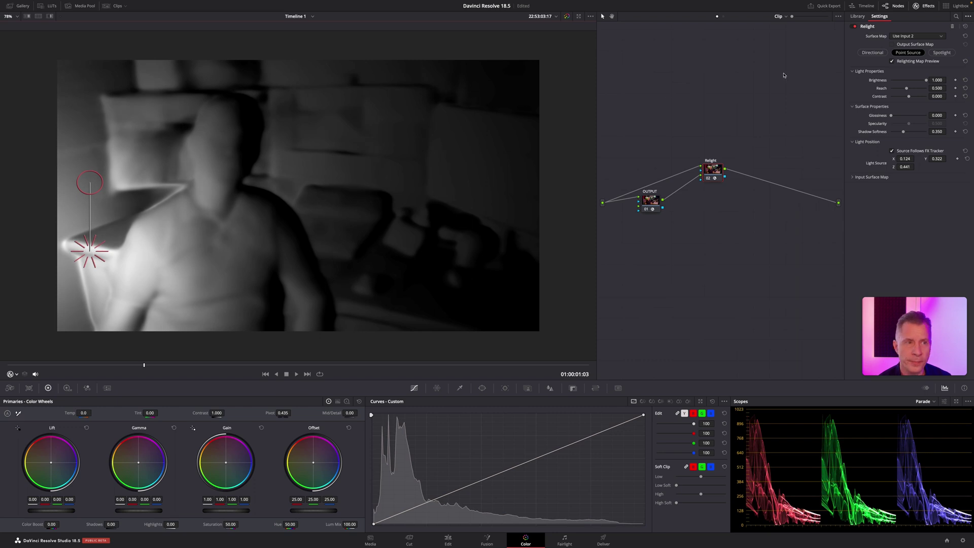
left_click(892, 61)
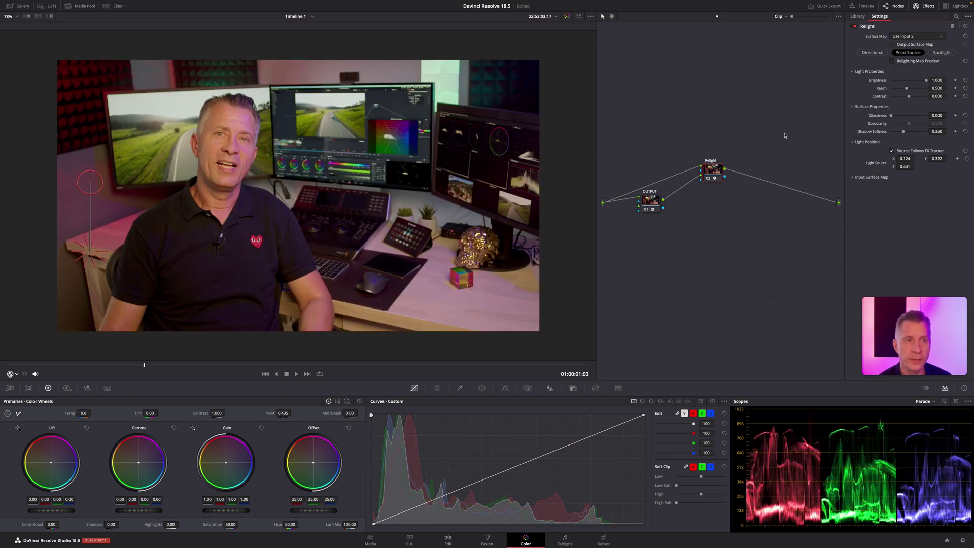
left_click_drag(709, 176, 708, 173)
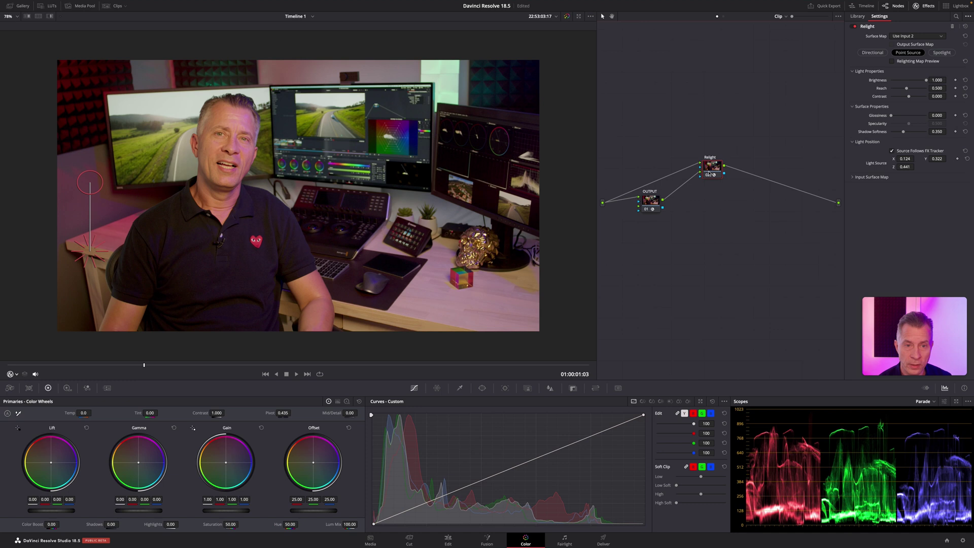
Hide the viewer overlay and warm the image with Offset 38.57, 21.44, 14.92
left_click(9, 375)
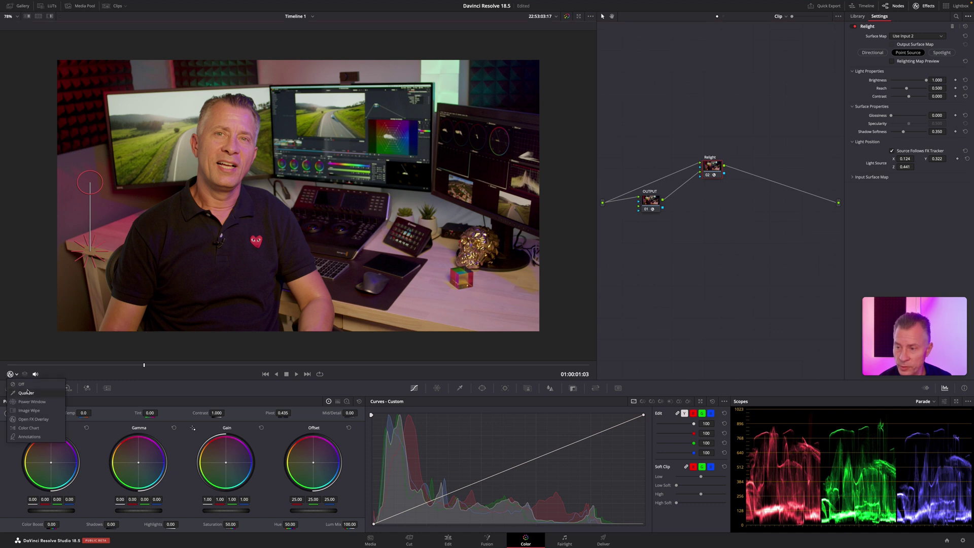
left_click(31, 388)
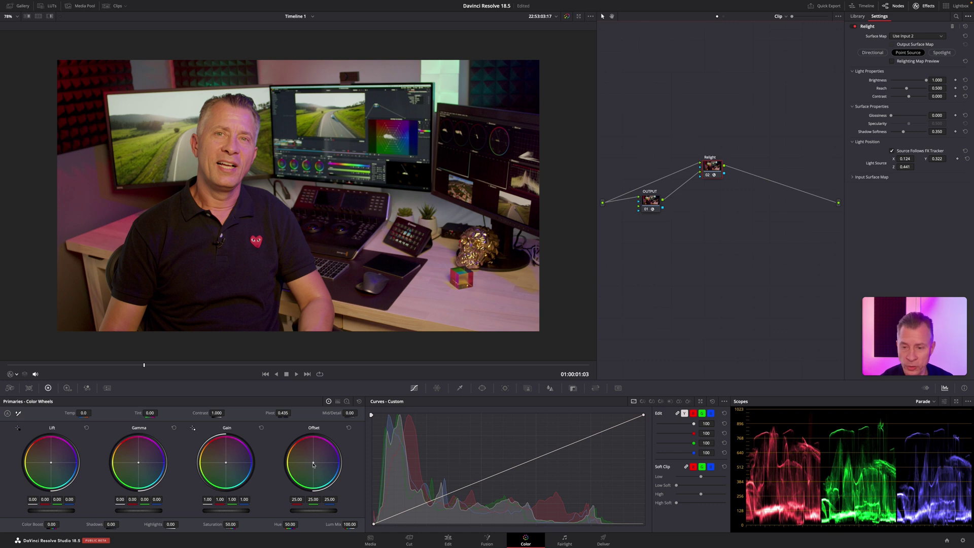
left_click_drag(315, 465, 275, 400)
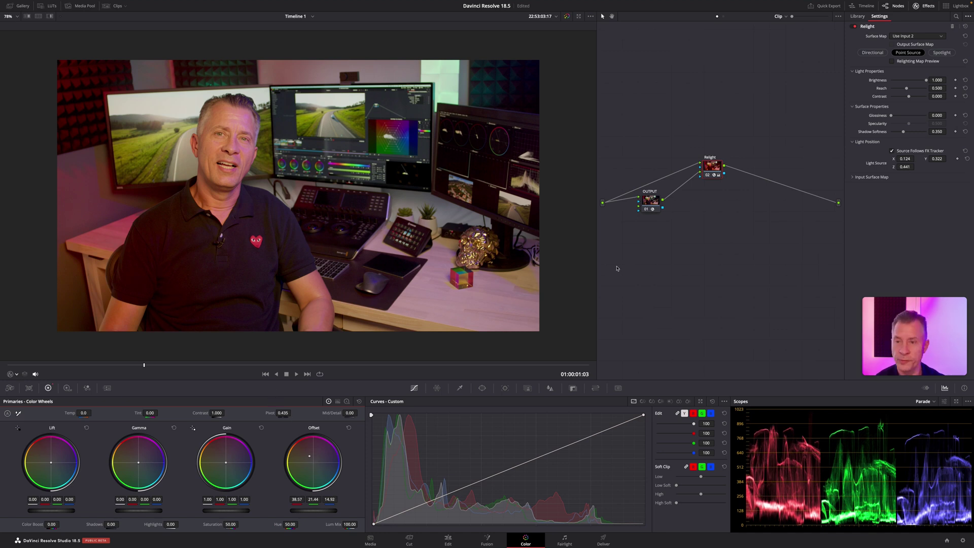
Compare the Relight node bypassed and enabled in an enlarged viewer, then save the project
key("ctrl+d")
key("ctrl+d")
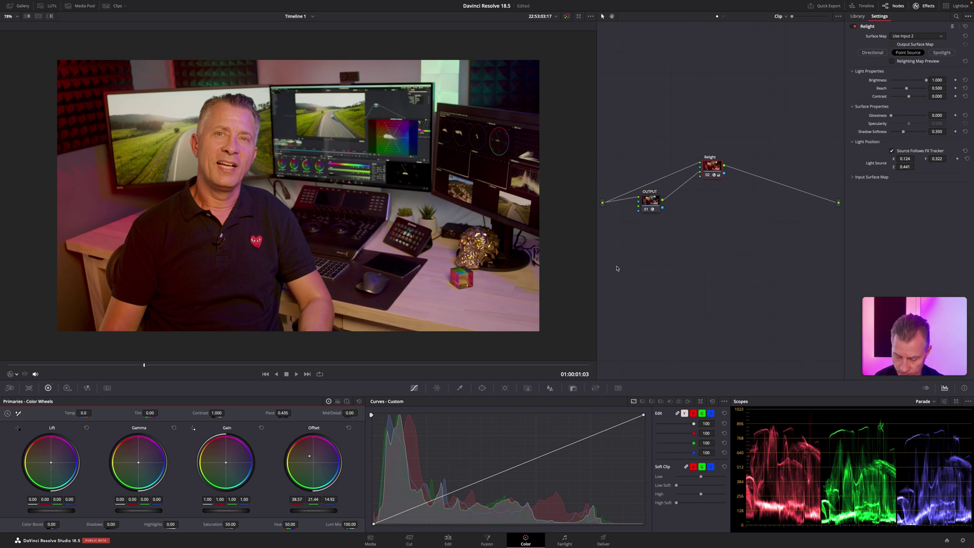
key("alt+f")
key("ctrl+d")
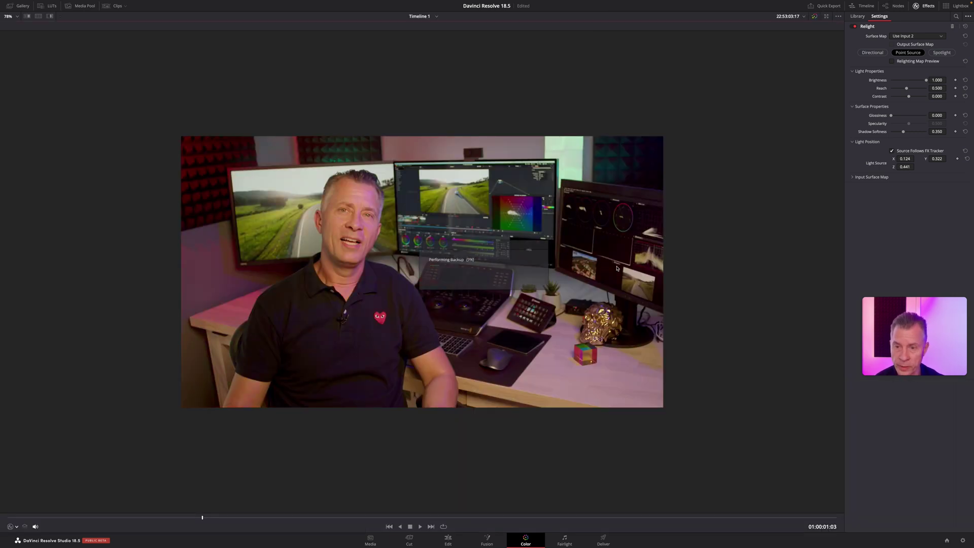
key("ctrl+d")
key("alt+f")
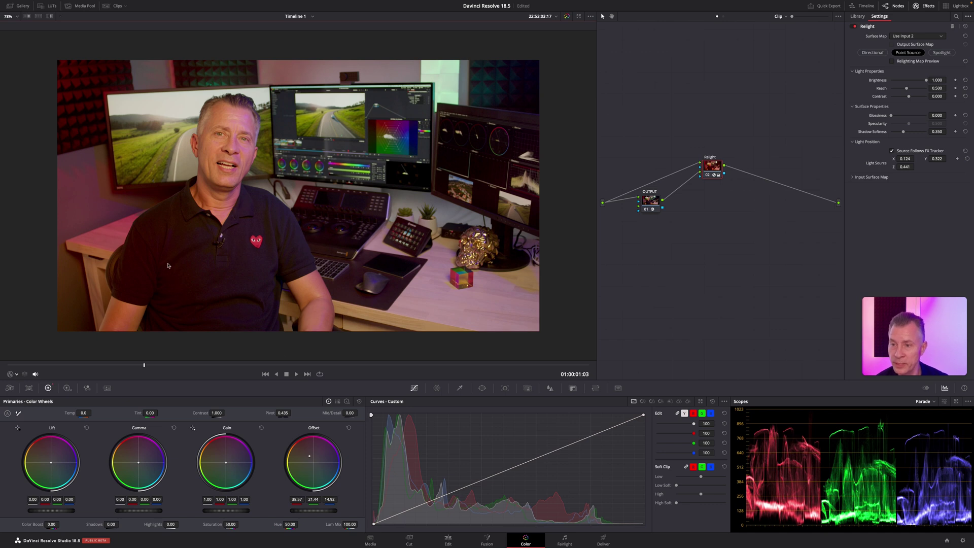
key("ctrl+s")
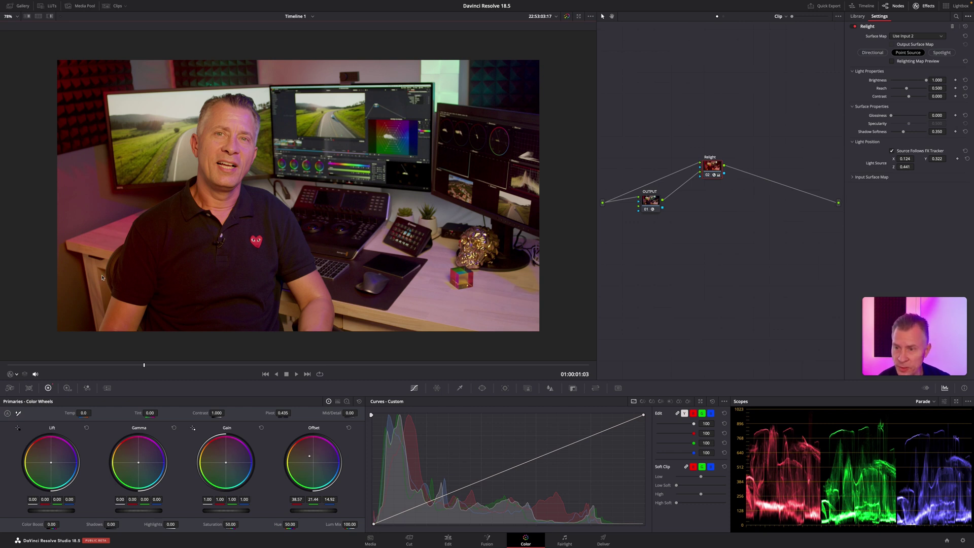
Rename the Relight node to RED and reposition it in the node graph
left_click_drag(100, 277, 255, 239)
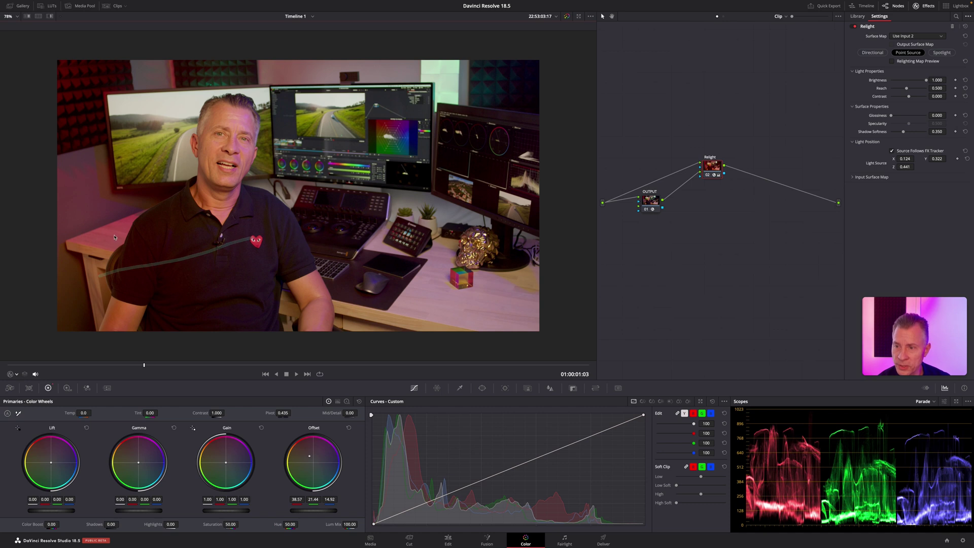
left_click_drag(114, 238, 133, 229)
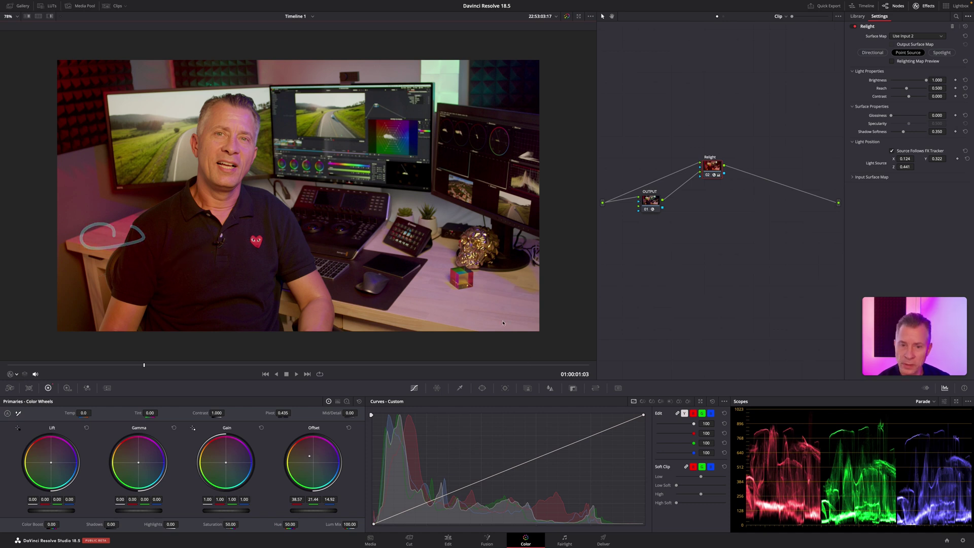
mouse_move(515, 303)
left_mouse_down()
mouse_move(470, 303)
mouse_move(523, 300)
left_mouse_up()
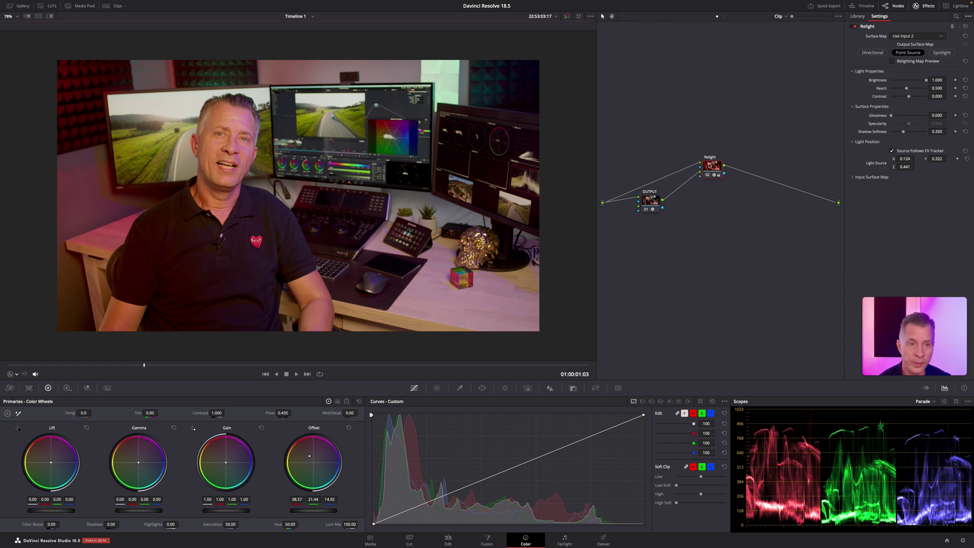
type("RE")
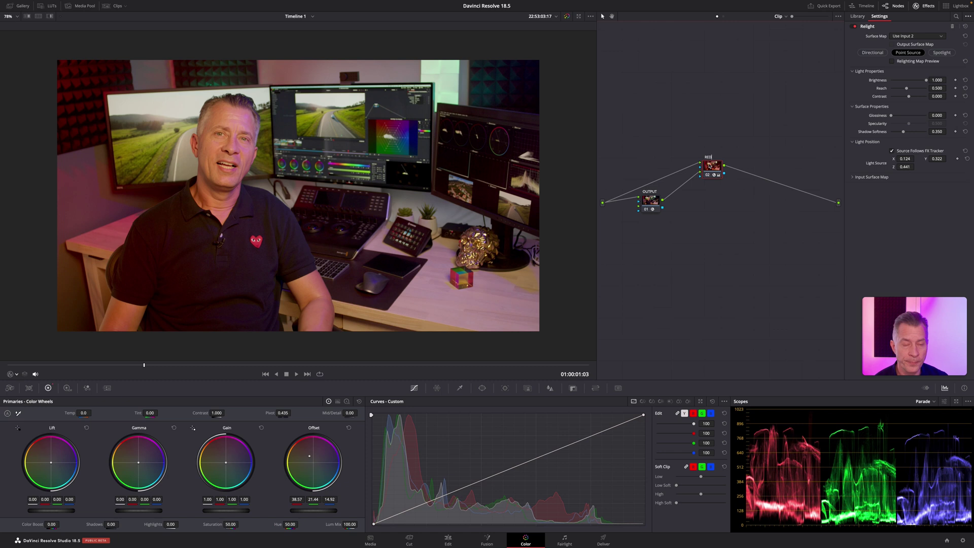
type("D")
key("Return")
left_click_drag(708, 171, 705, 163)
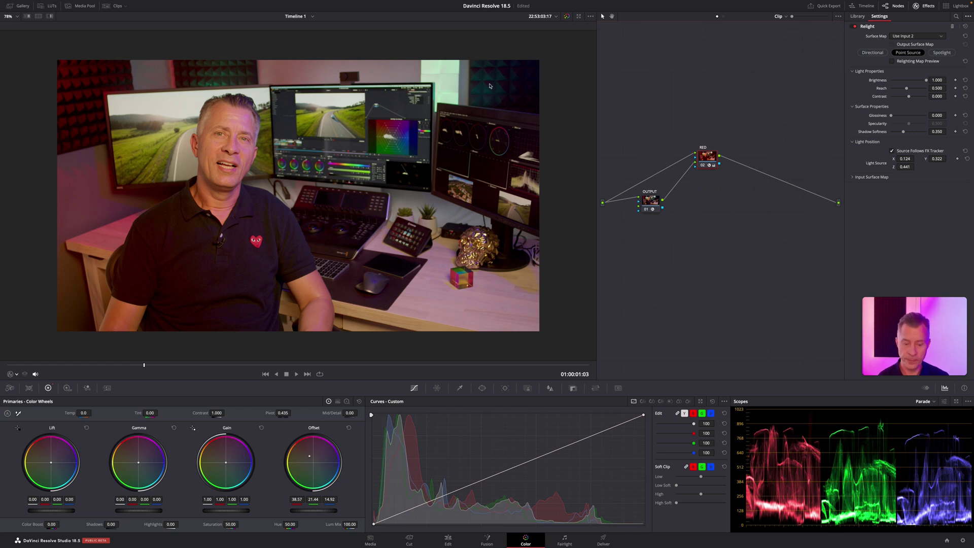
mouse_move(514, 75)
left_mouse_down()
mouse_move(433, 57)
mouse_move(496, 137)
mouse_move(548, 51)
mouse_move(502, 60)
mouse_move(505, 86)
mouse_move(440, 142)
mouse_move(437, 134)
mouse_move(495, 135)
left_mouse_up()
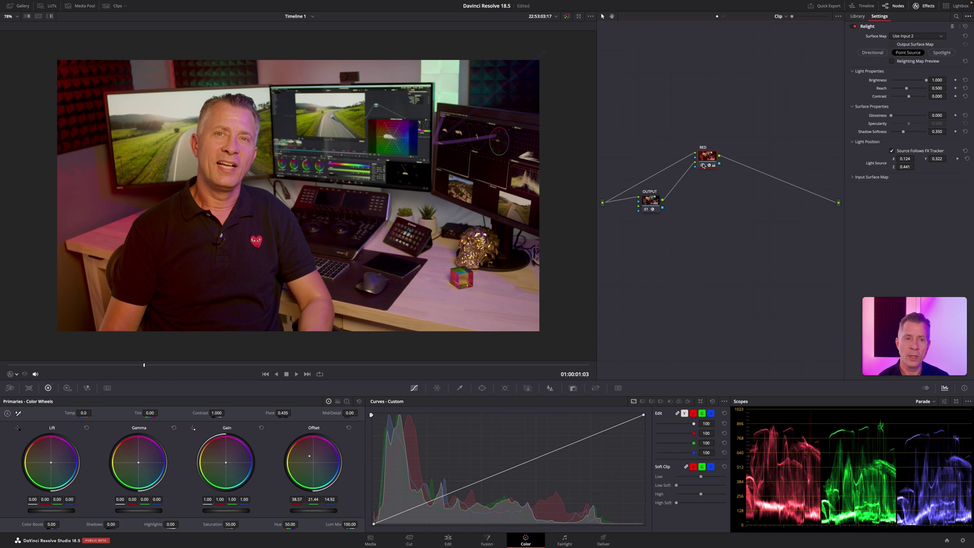
left_click_drag(708, 163, 696, 161)
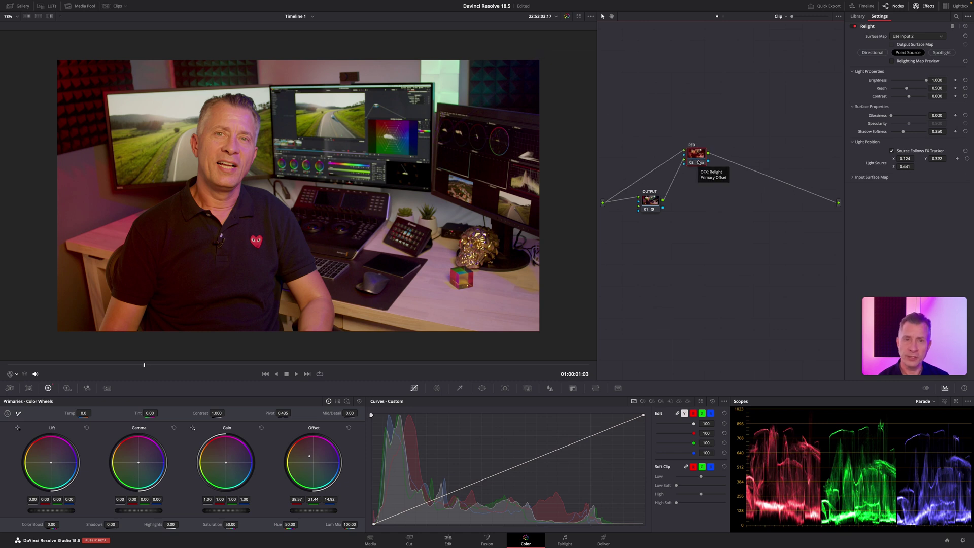
Add a new Relight node to the graph and connect the source clip to it
left_click(857, 17)
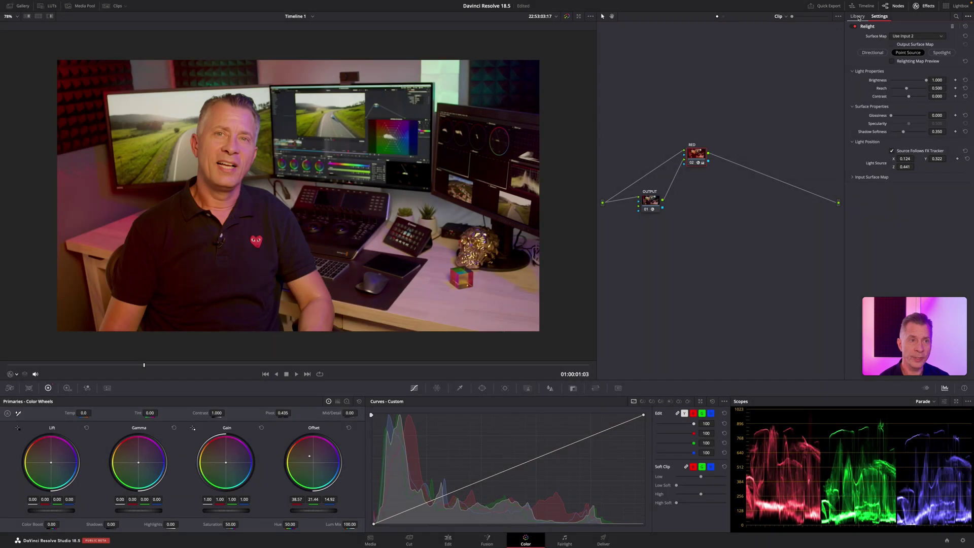
left_click_drag(860, 143, 701, 242)
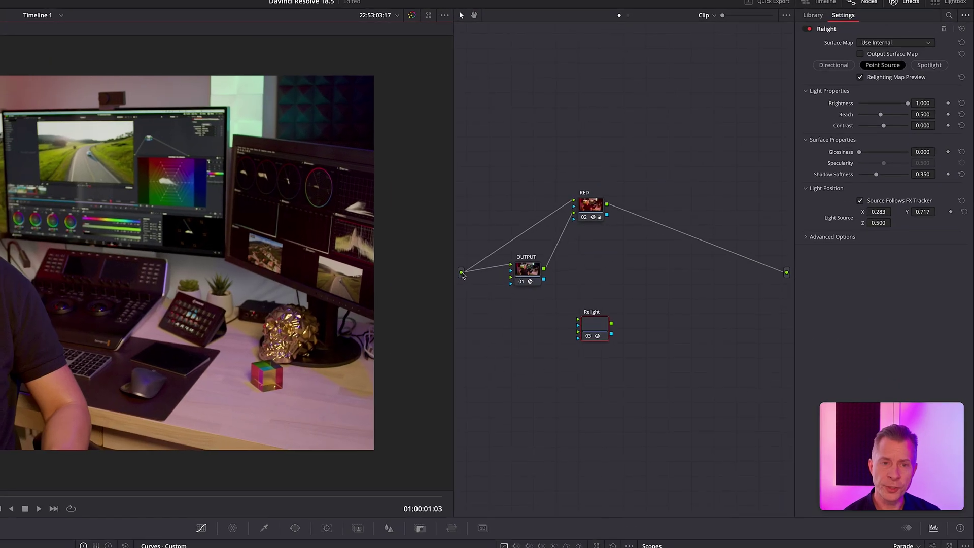
left_click_drag(602, 202, 680, 238)
left_click_drag(567, 324, 602, 321)
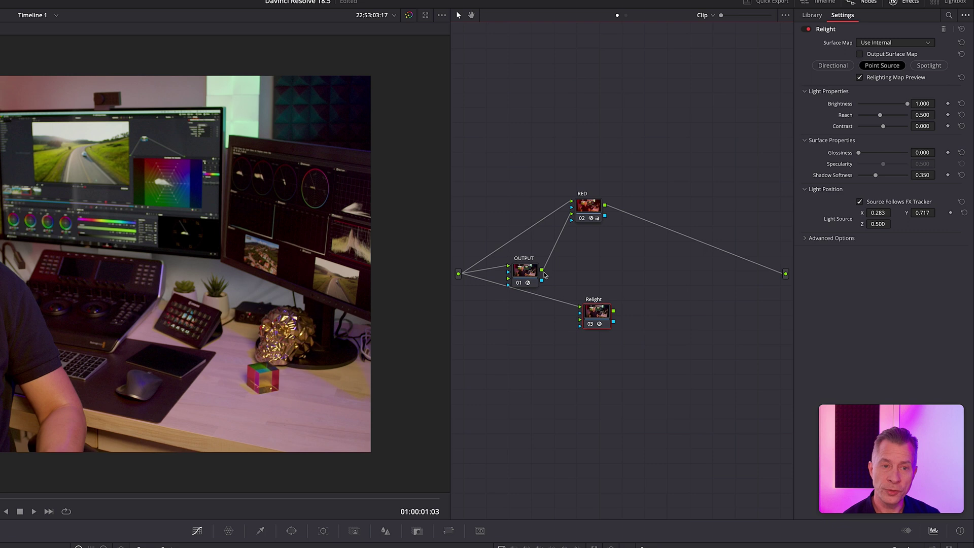
Feed the OUTPUT node into the new Relight node and set Surface Map to Use Input 2
left_click_drag(542, 270, 575, 320)
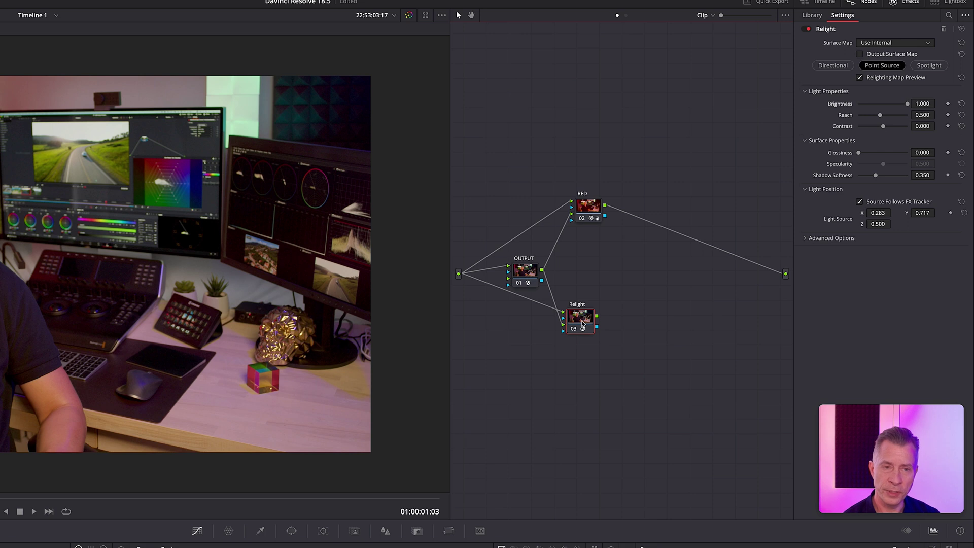
left_click(878, 43)
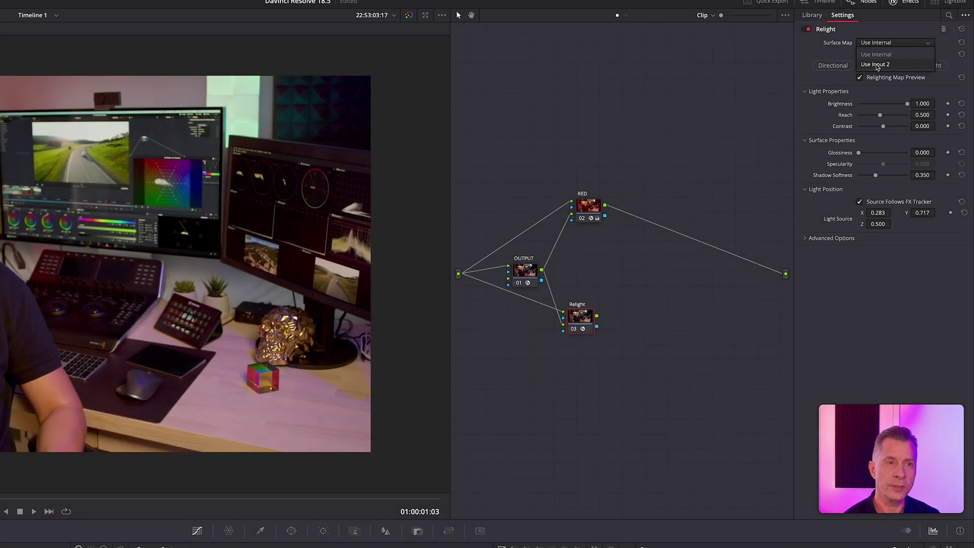
left_click(877, 65)
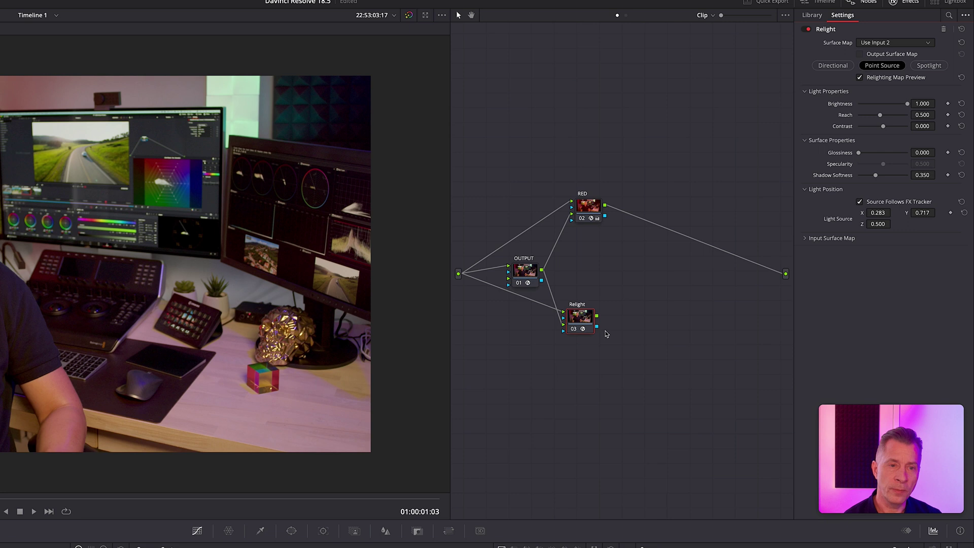
Replace RED's output link with a Parallel Mixer fed by RED and the new Relight node
left_click_drag(580, 324, 601, 324)
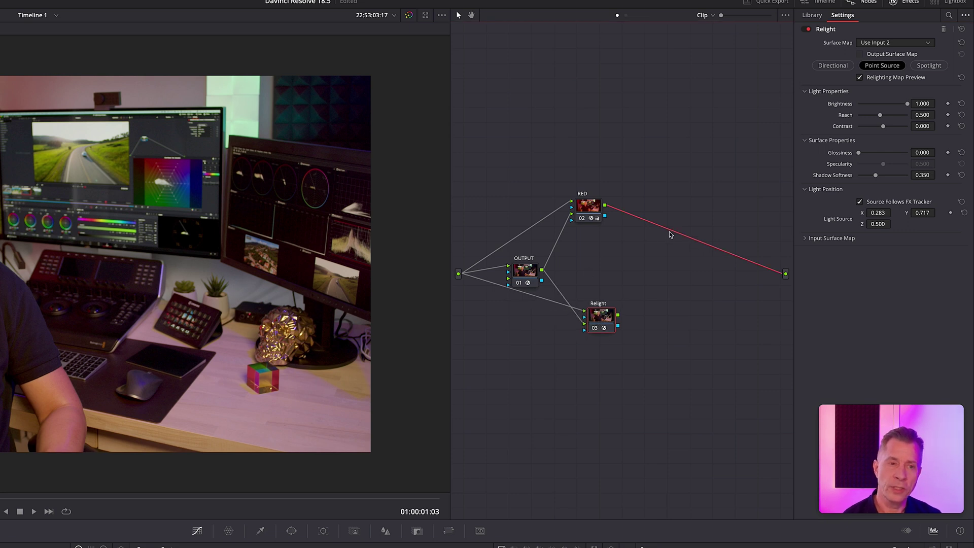
key("Delete")
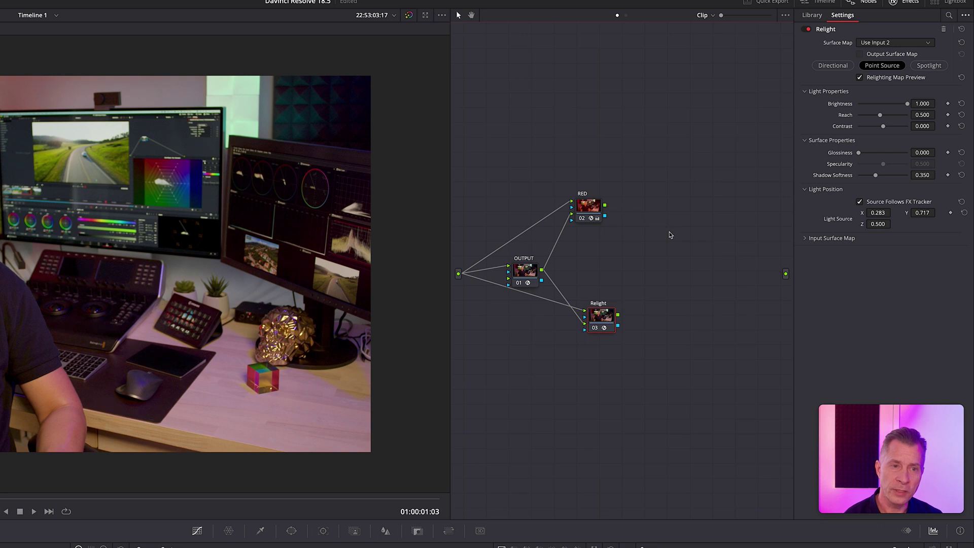
right_click(641, 251)
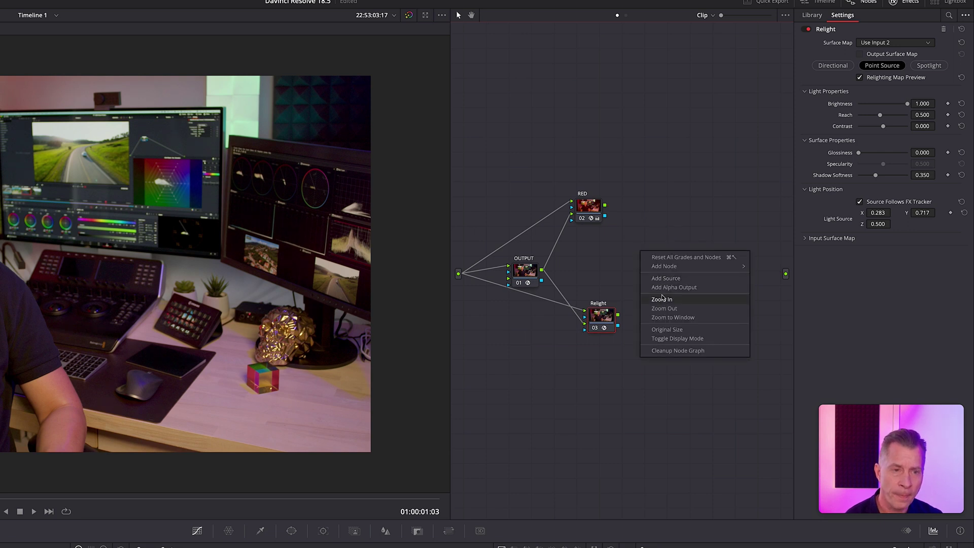
mouse_move(693, 269)
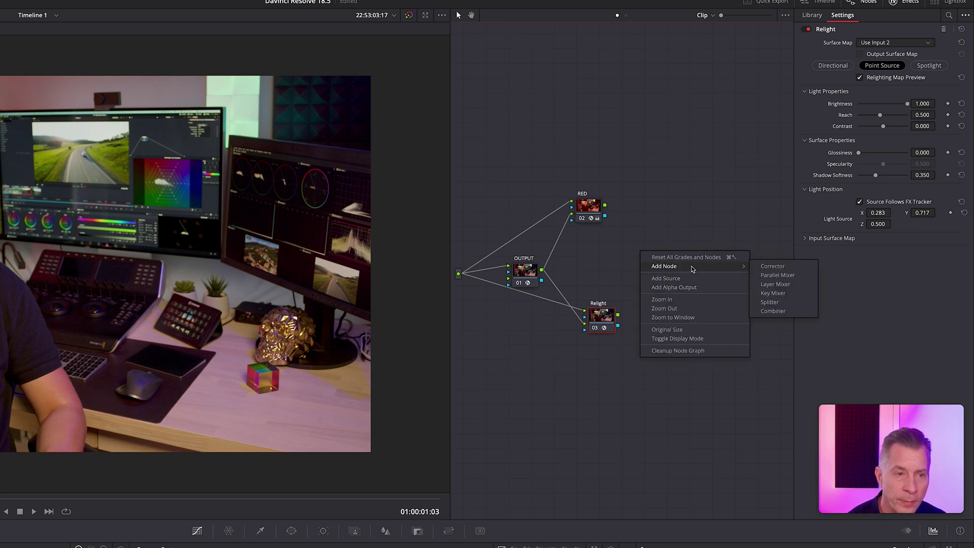
left_click(774, 275)
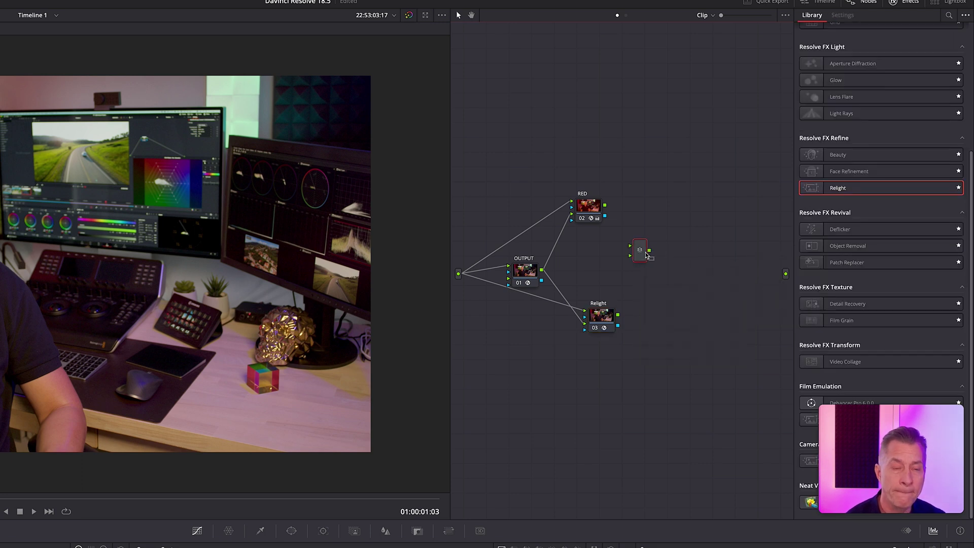
left_click_drag(604, 205, 676, 249)
left_click_drag(618, 314, 781, 270)
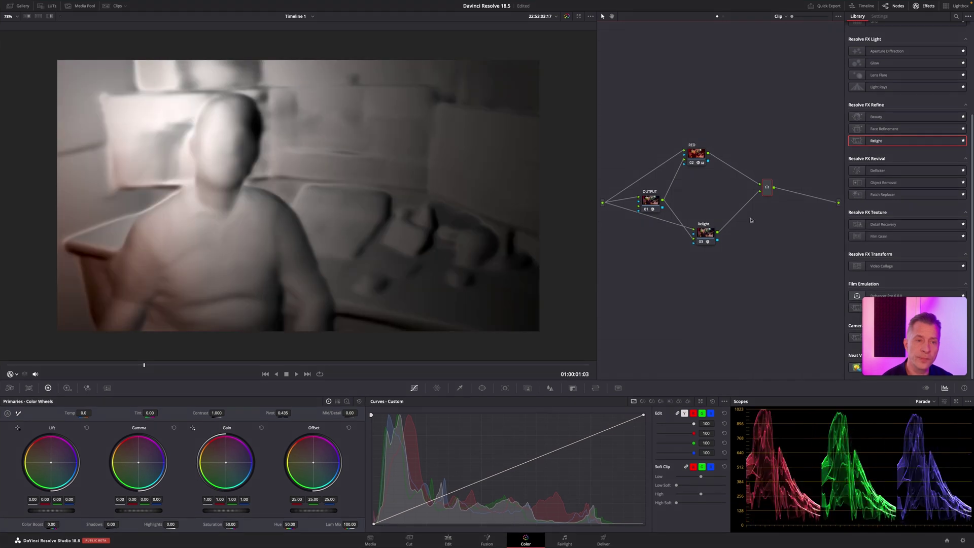
Switch the new Relight light to Spotlight and drag its source and target toward the upper right
left_click_drag(704, 233, 696, 243)
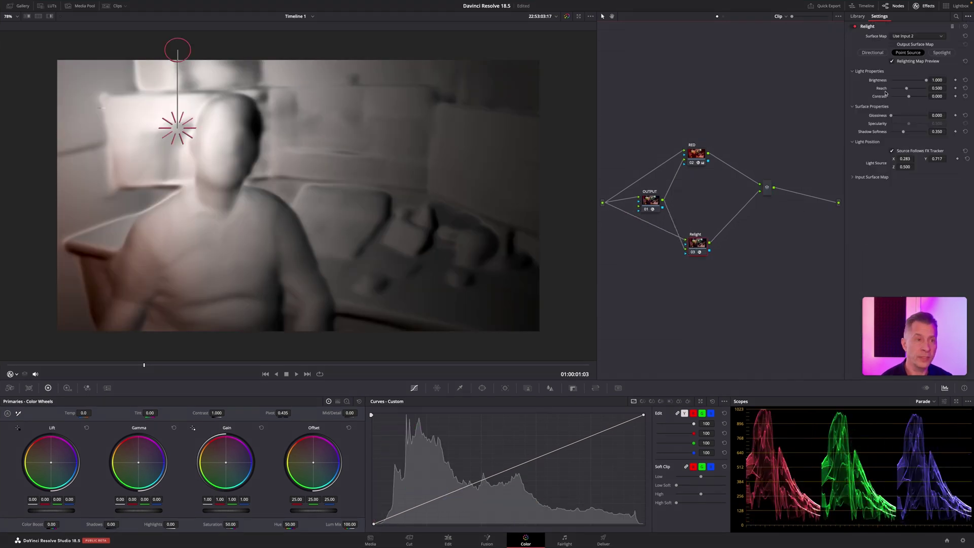
left_click_drag(173, 126, 485, 134)
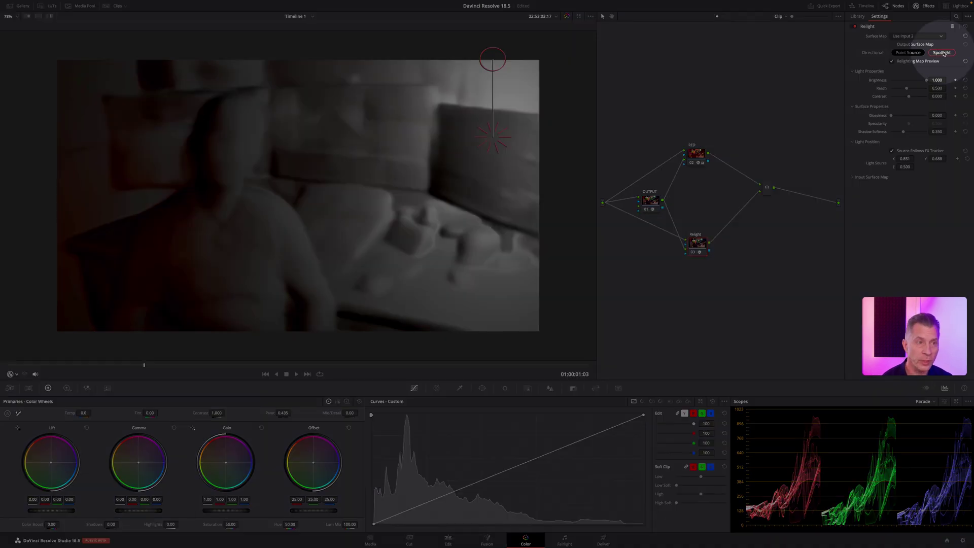
left_click(942, 53)
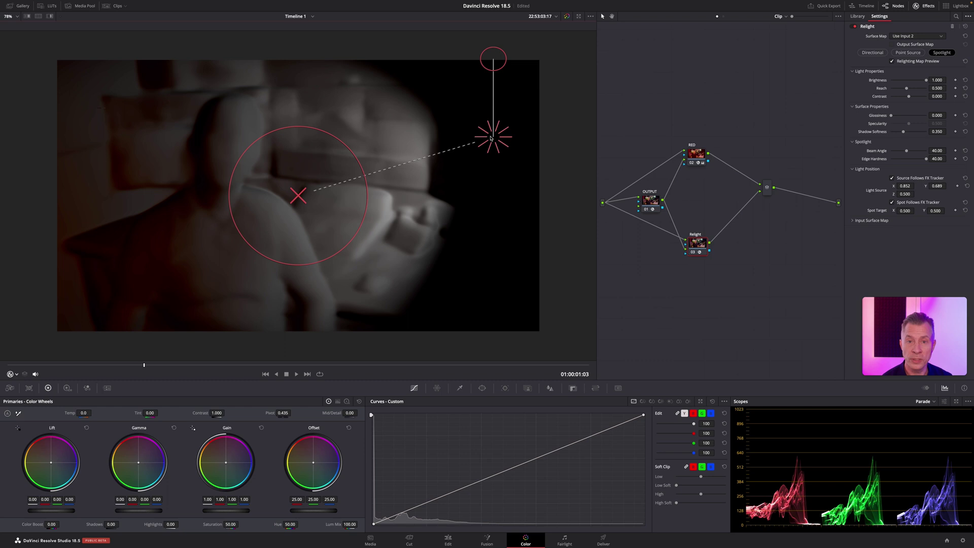
left_click_drag(492, 135, 541, 94)
left_click_drag(300, 198, 444, 154)
left_click_drag(542, 94, 555, 79)
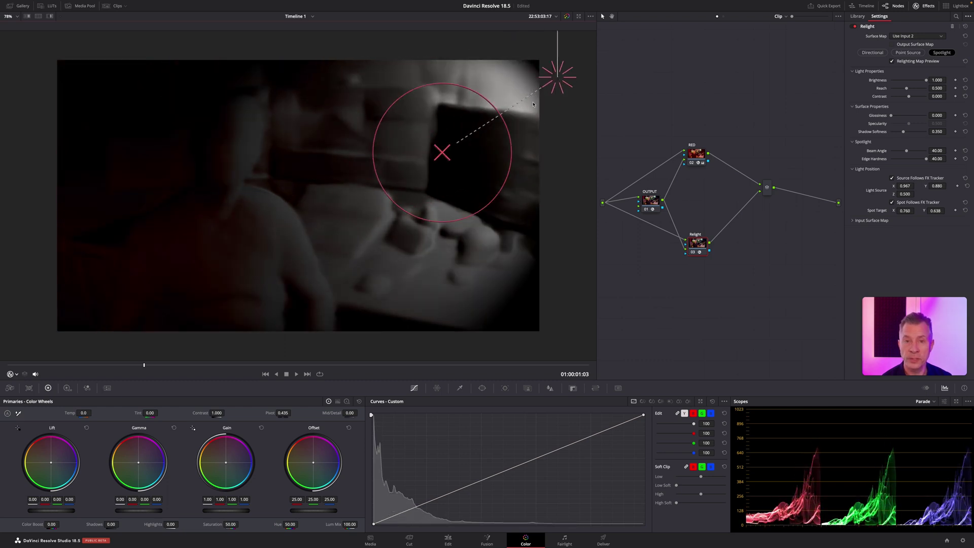
Fine-tune the spotlight source to X 0.971, Y 1.014, Z 0.648, aimed at X 0.842, Y 0.770
scroll(501, 159, "up", 2)
scroll(501, 158, "down", 4)
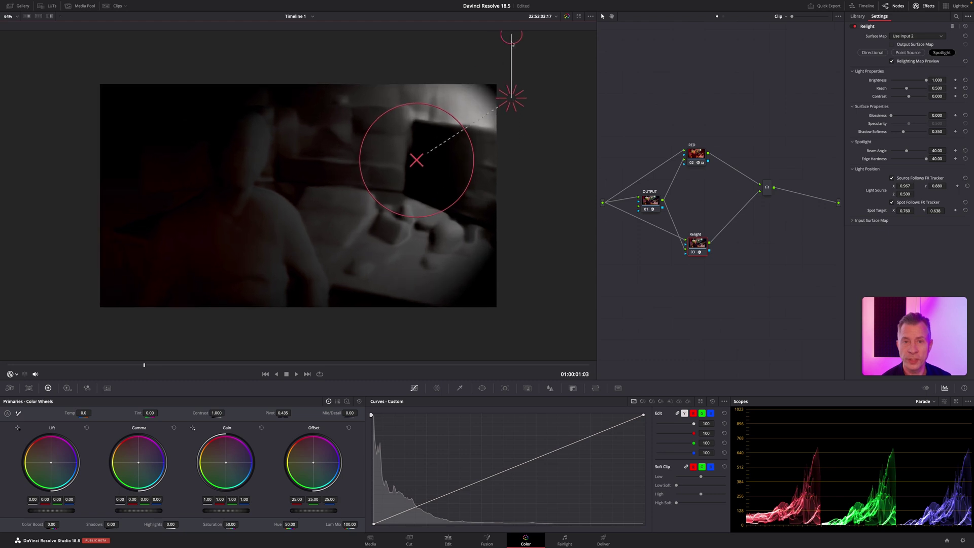
left_click_drag(517, 45, 512, 23)
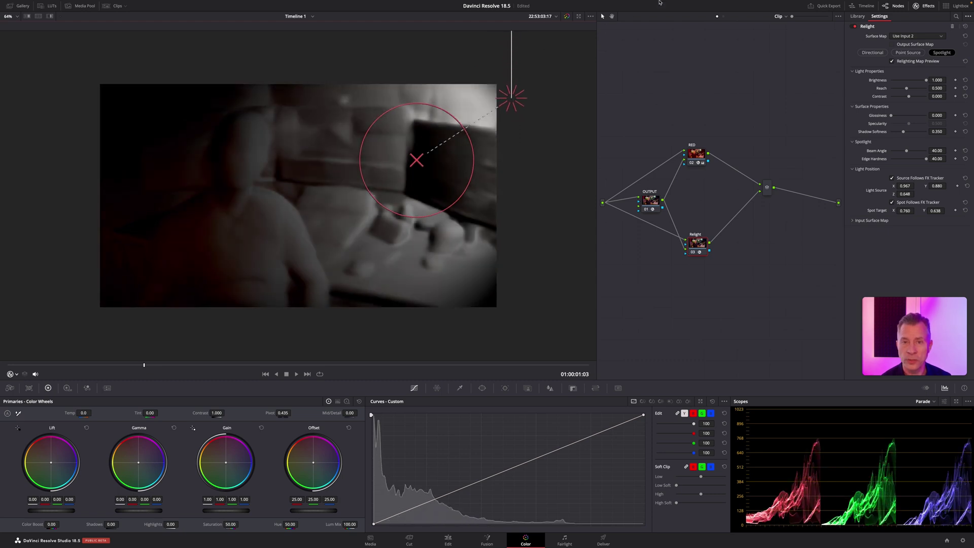
left_click_drag(511, 97, 518, 64)
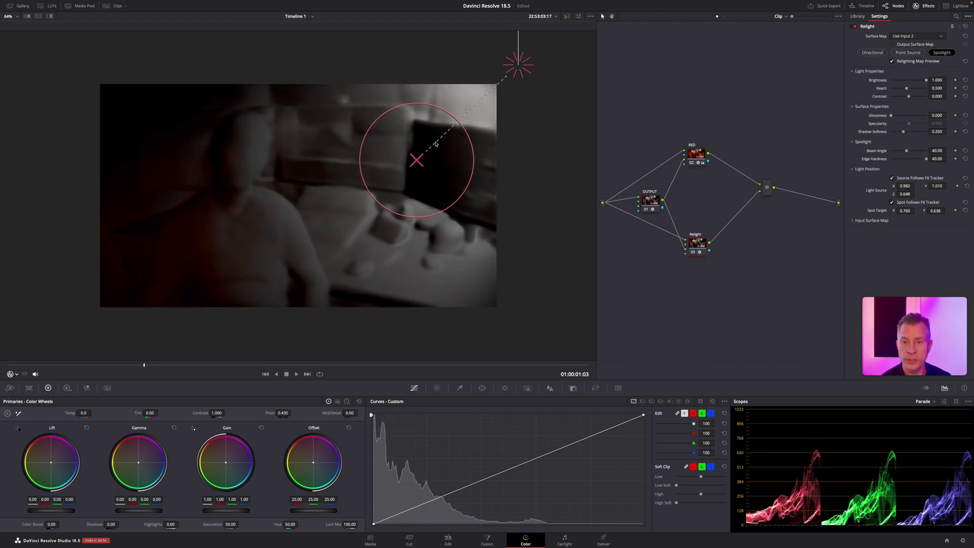
left_click_drag(420, 164, 459, 135)
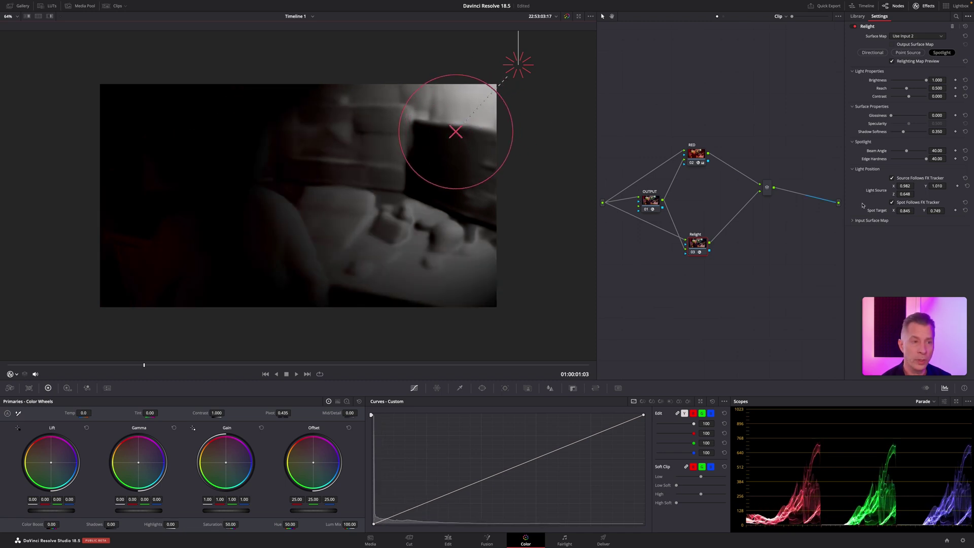
left_click_drag(903, 188, 934, 186)
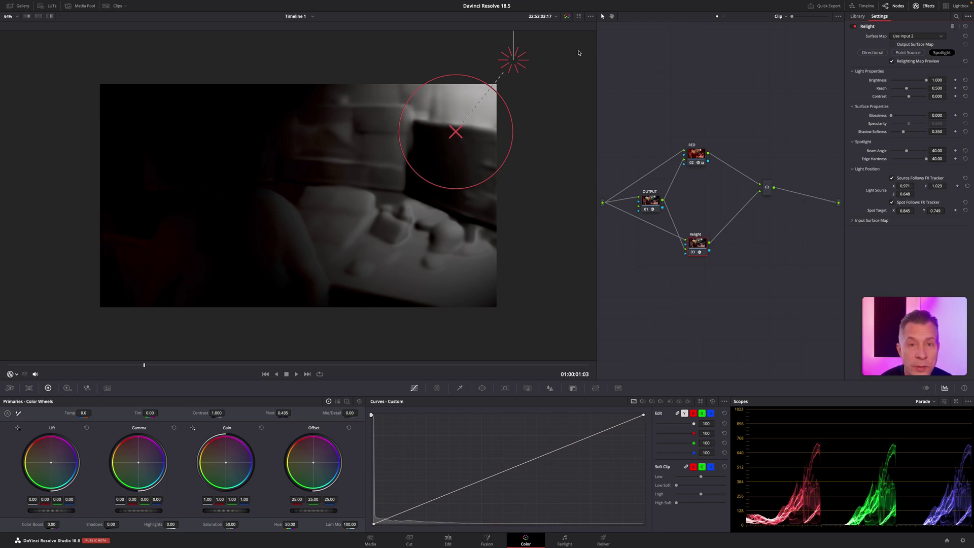
mouse_move(513, 60)
left_mouse_down()
mouse_move(533, 47)
mouse_move(512, 66)
left_mouse_up()
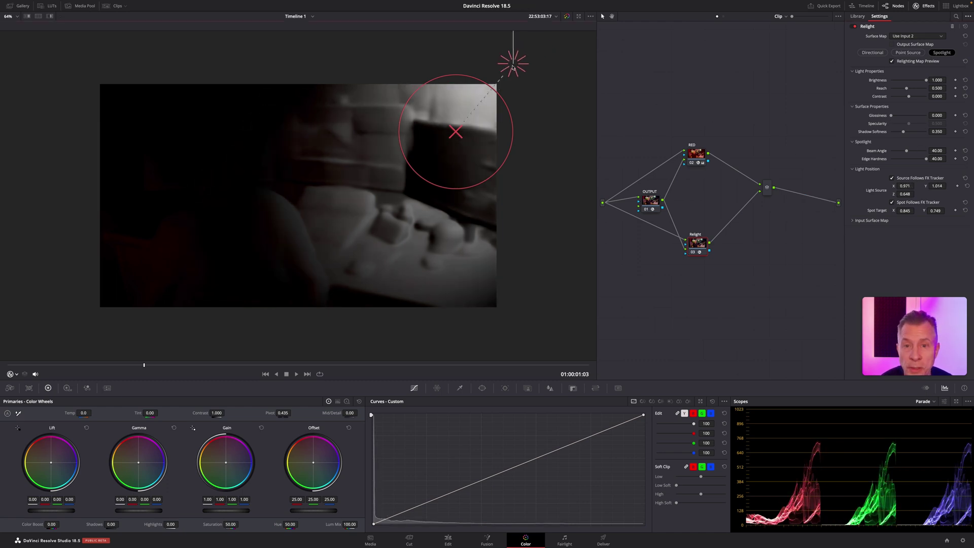
mouse_move(455, 131)
left_mouse_down()
mouse_move(441, 139)
mouse_move(453, 124)
left_mouse_up()
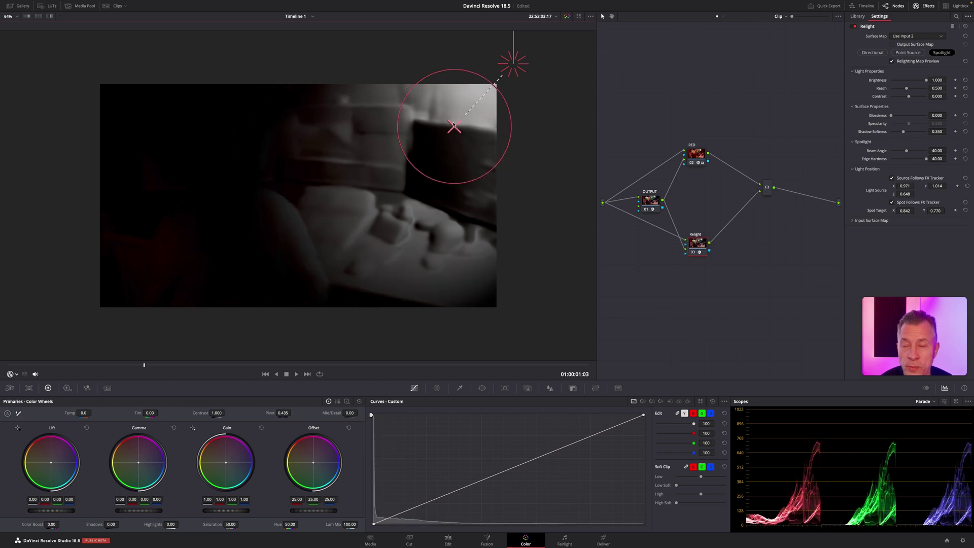
left_click(12, 374)
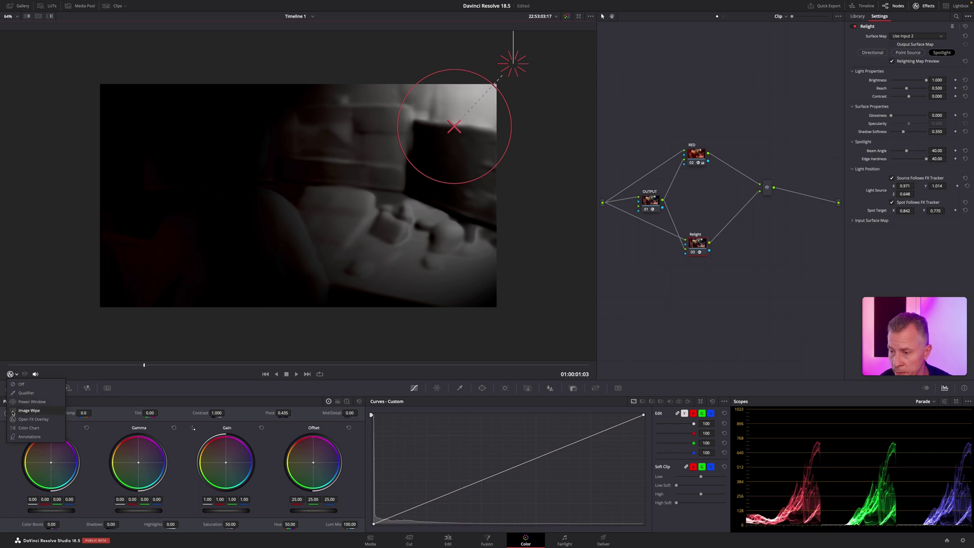
left_click(30, 419)
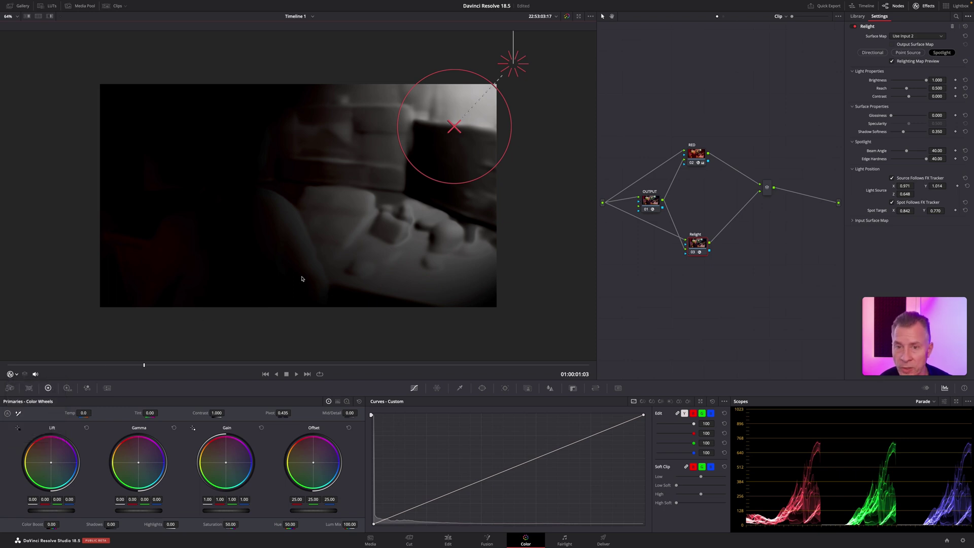
Turn off Relighting Map Preview and set the spotlight overlay to Off
left_click(891, 61)
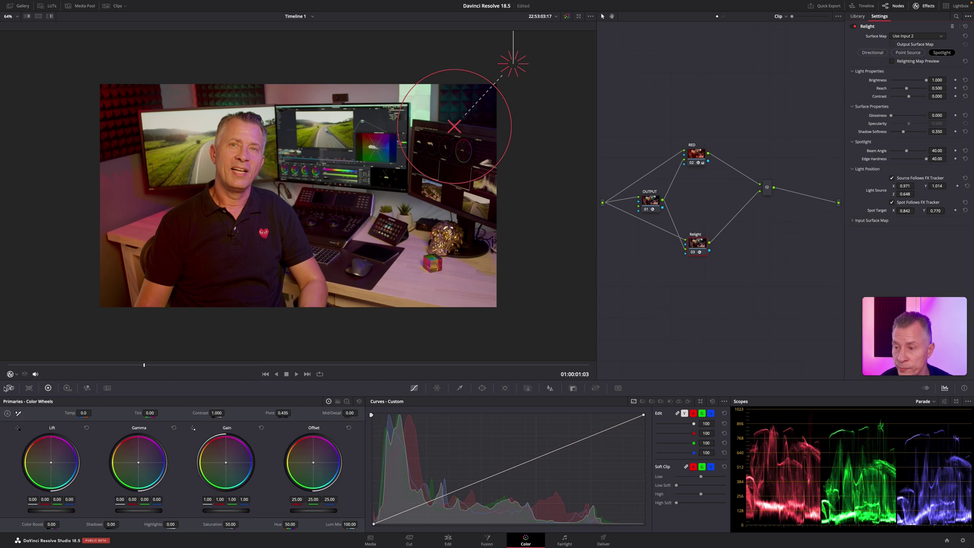
left_click(9, 388)
left_click(30, 384)
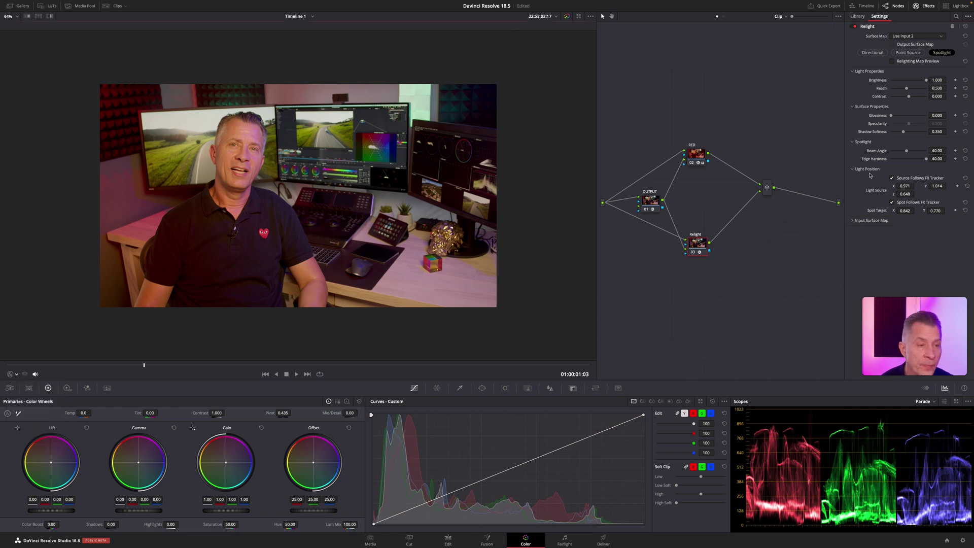
Rename the node BLUE, tint its light blue (Offset 3.55, 28.18, 49.54), and enlarge the viewer
double_click(699, 252)
key("BackSpace")
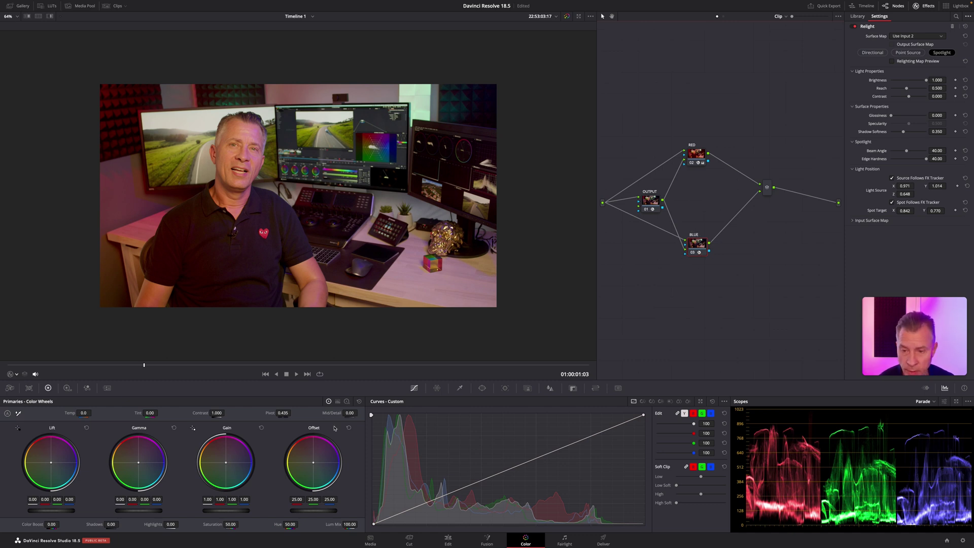
left_click_drag(314, 465, 373, 520)
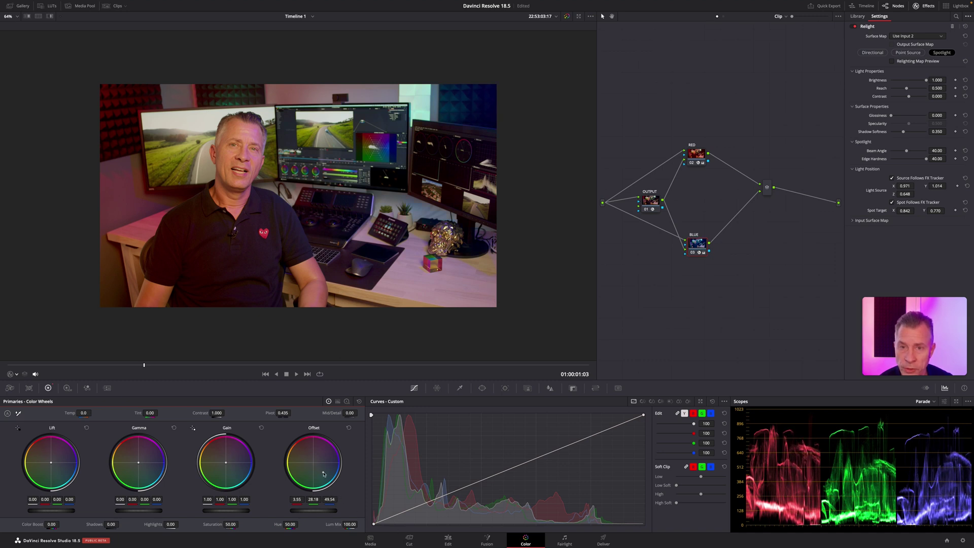
key("alt+f")
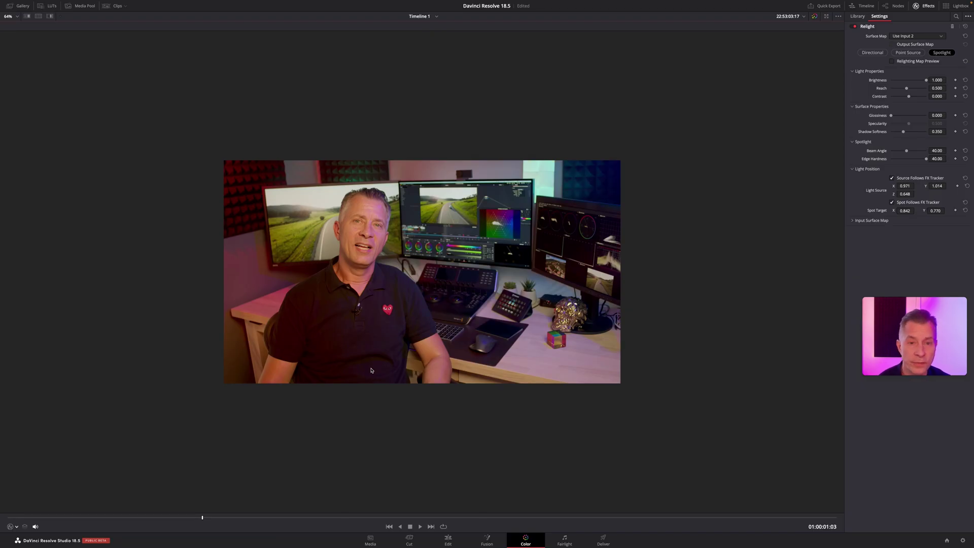
Set BLUE's spotlight to Glossiness 0.083, Specularity 0.468 and Beam Angle 75.96
key("alt+f")
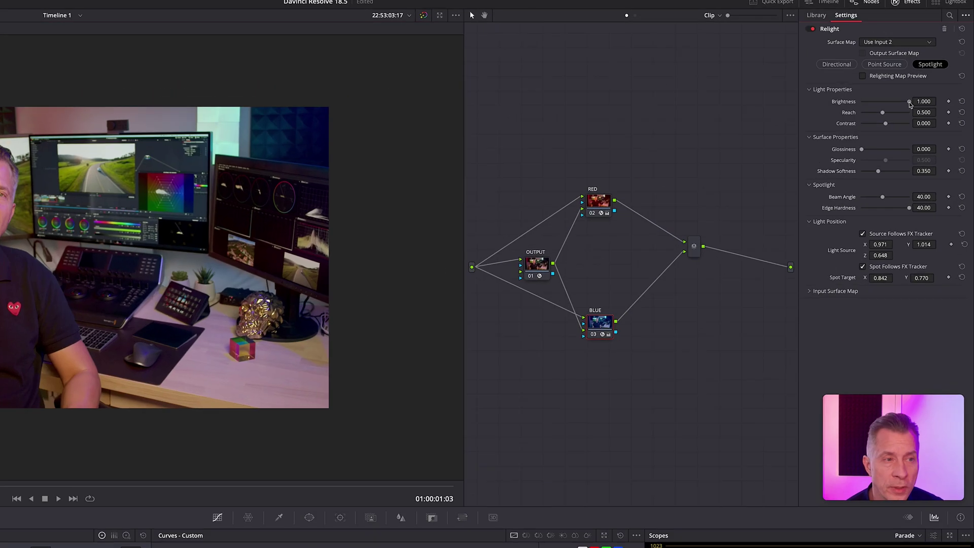
left_click_drag(926, 80, 910, 105)
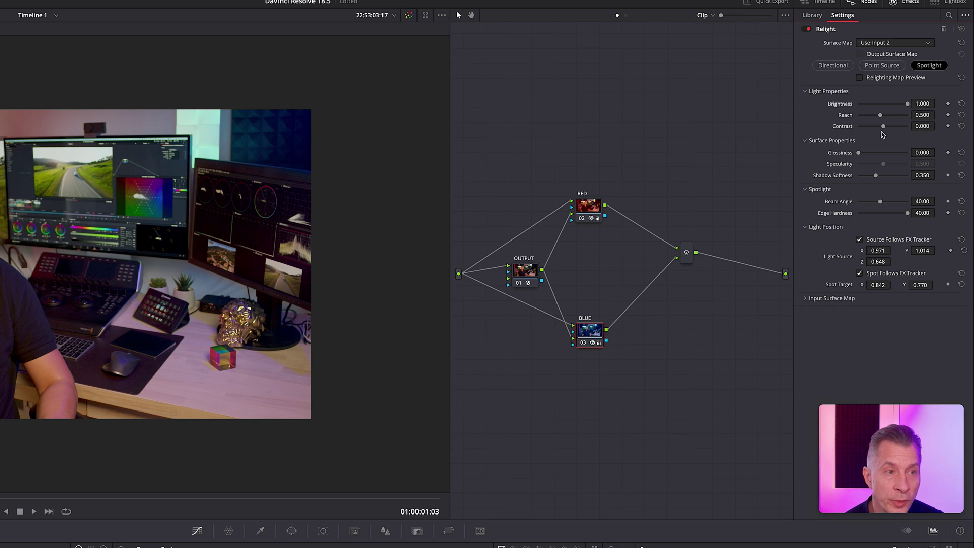
mouse_move(858, 153)
left_mouse_down()
mouse_move(902, 157)
mouse_move(855, 162)
left_mouse_up()
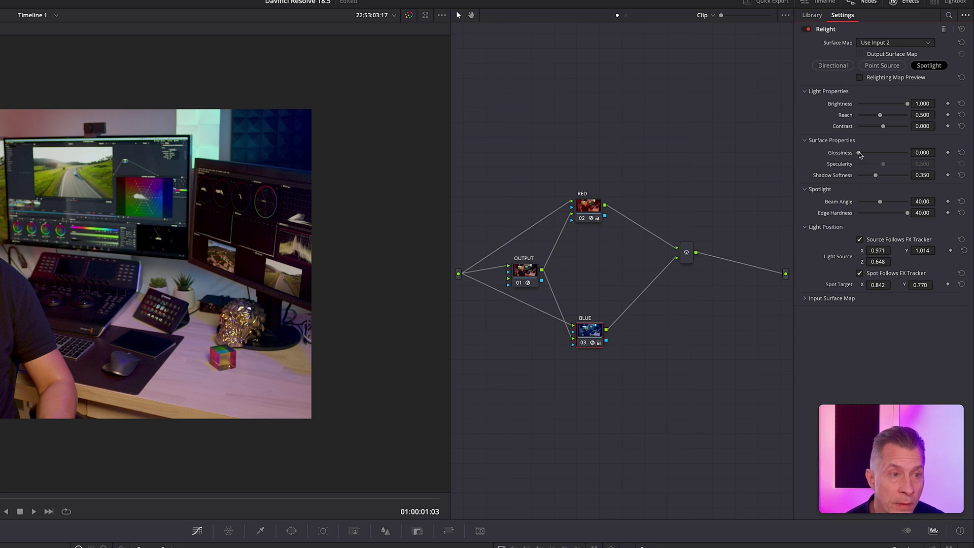
left_click_drag(859, 153, 880, 165)
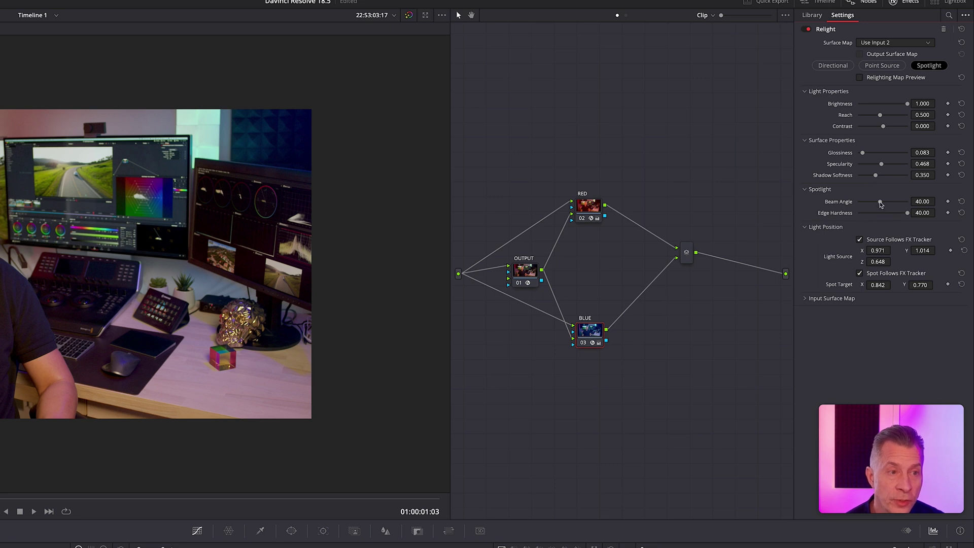
left_click_drag(879, 202, 900, 203)
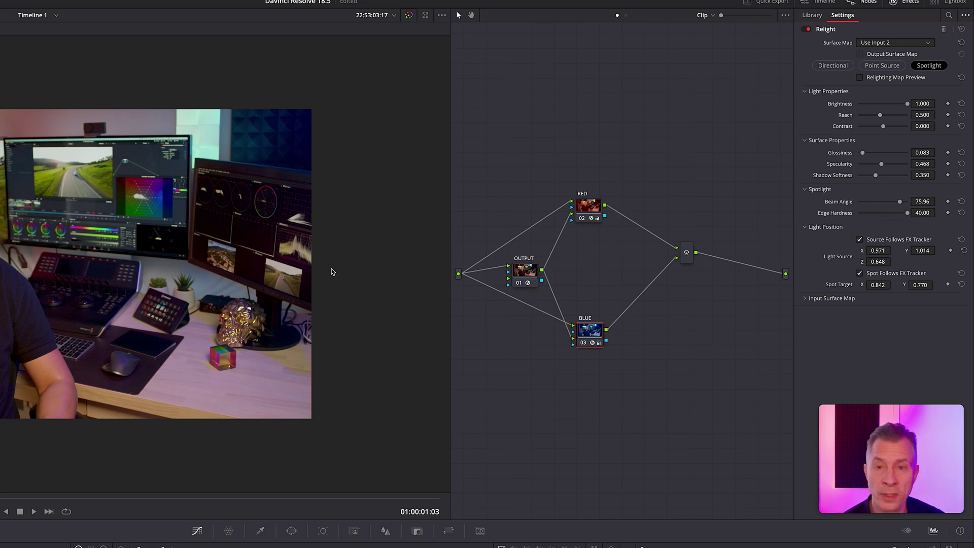
left_click_drag(595, 338, 590, 333)
Starting from the RED node, select the OUTPUT node, then the OUTPUT, RED and BLUE nodes together
left_click(535, 282)
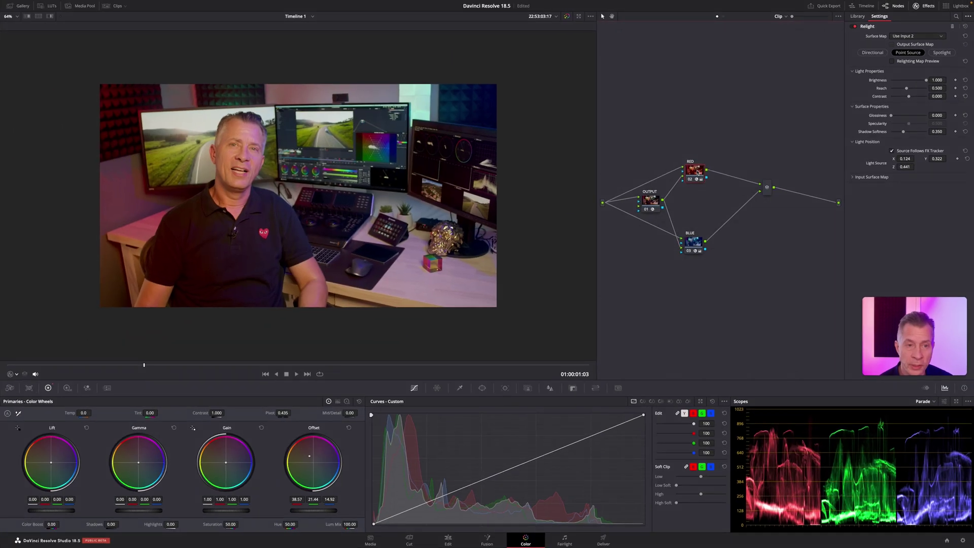
left_click_drag(658, 209, 659, 211)
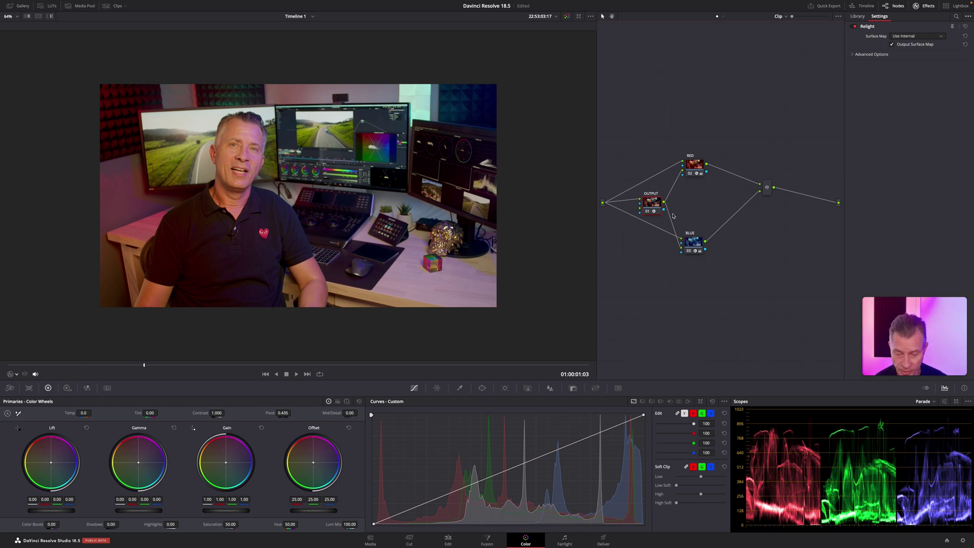
left_click_drag(638, 144, 723, 274)
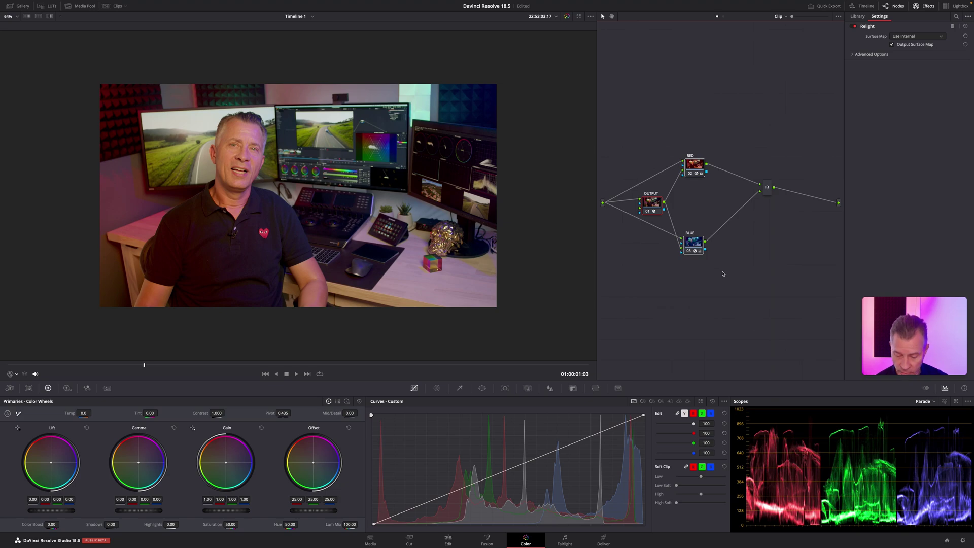